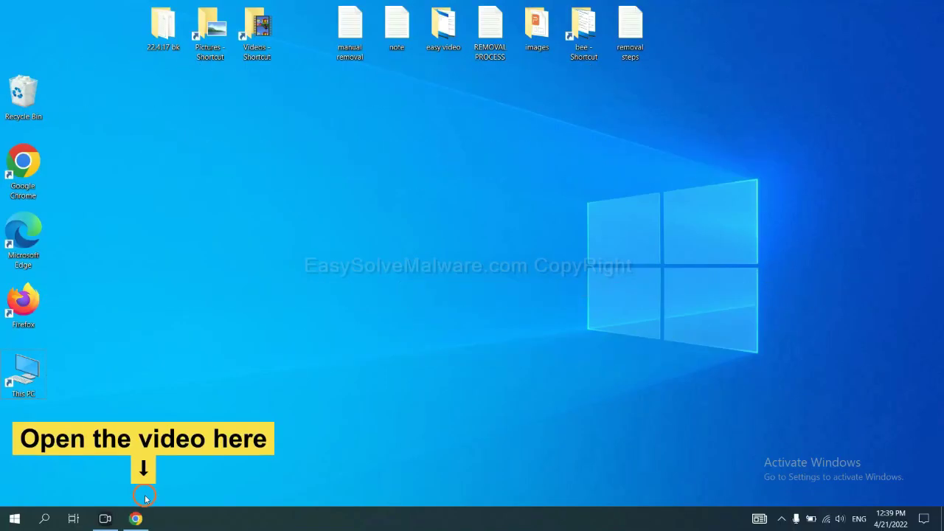
Step: Download the SpyHunter for Windows installer from the EasySolveMalware guide page in Chrome
left_click(143, 517)
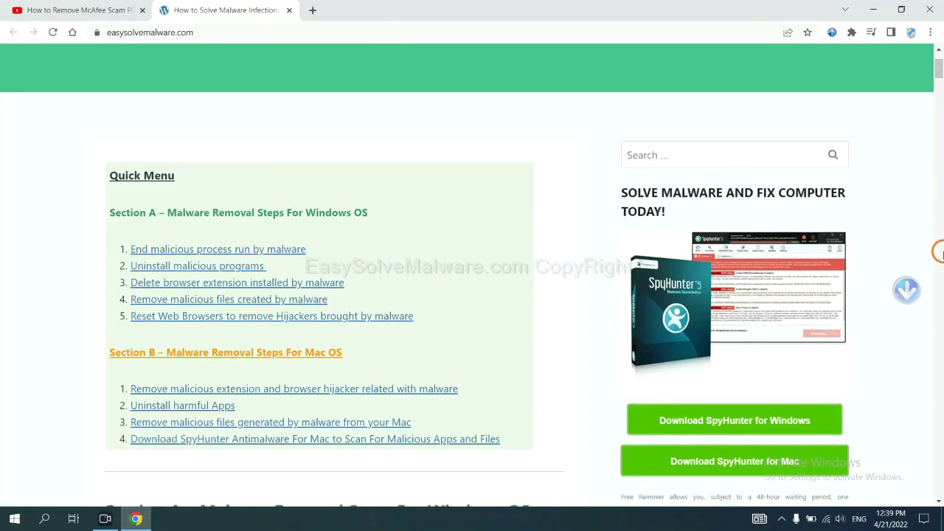
scroll(935, 252, "down", 3)
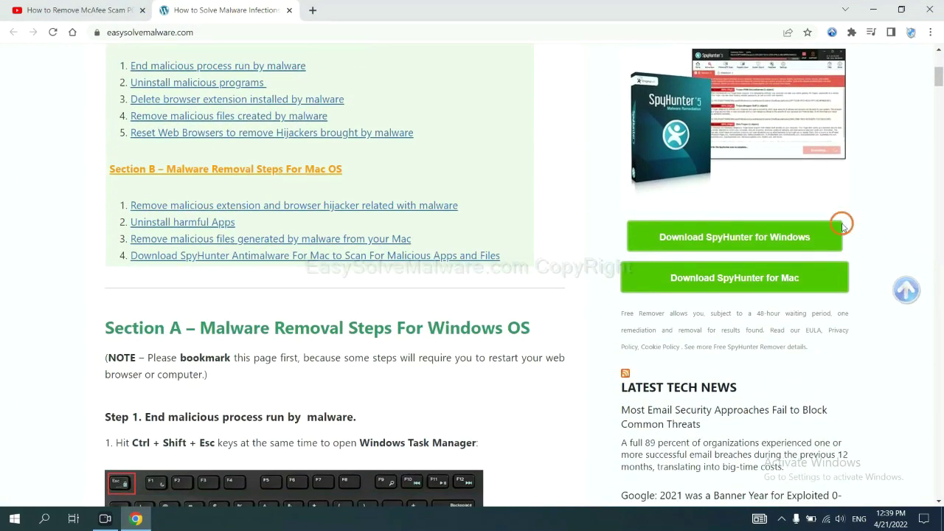
left_click(802, 234)
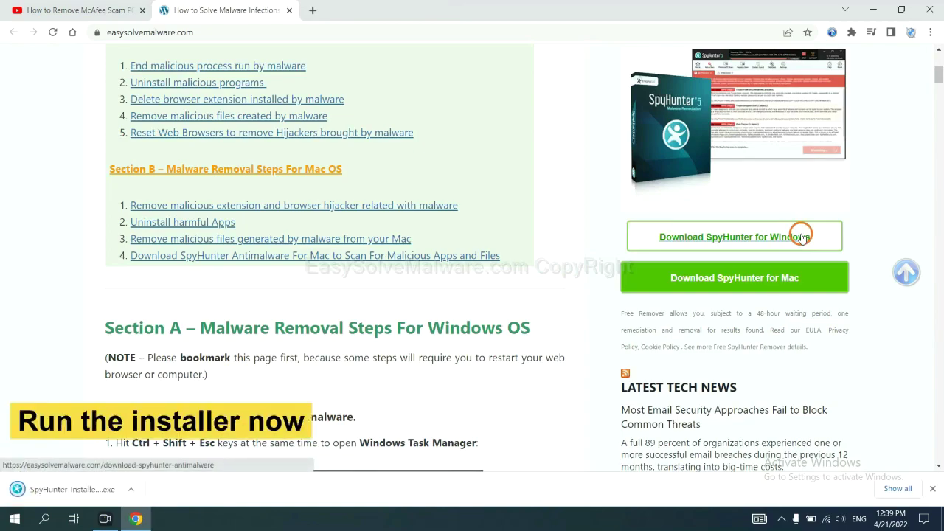
Step: Install SpyHunter 5 in English, accepting the EULA and Privacy Policy, and finish setup
left_click(59, 491)
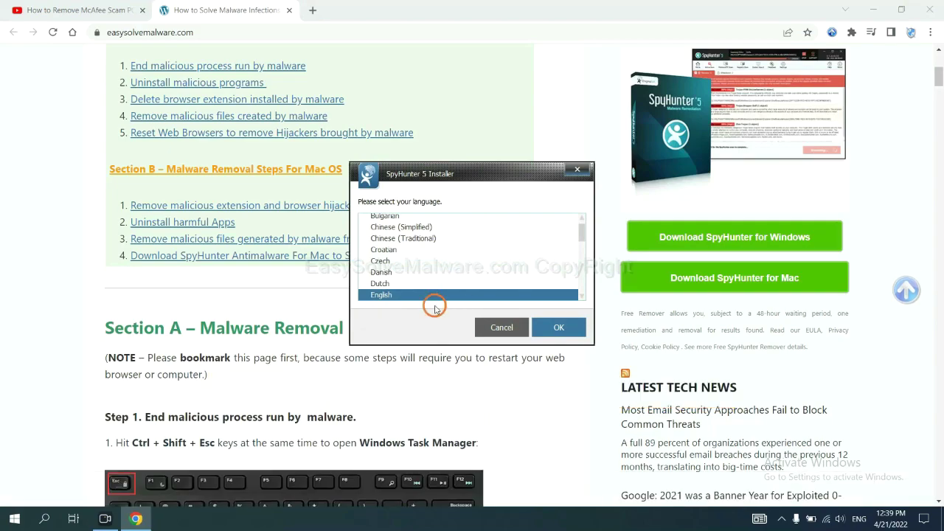
left_click(546, 327)
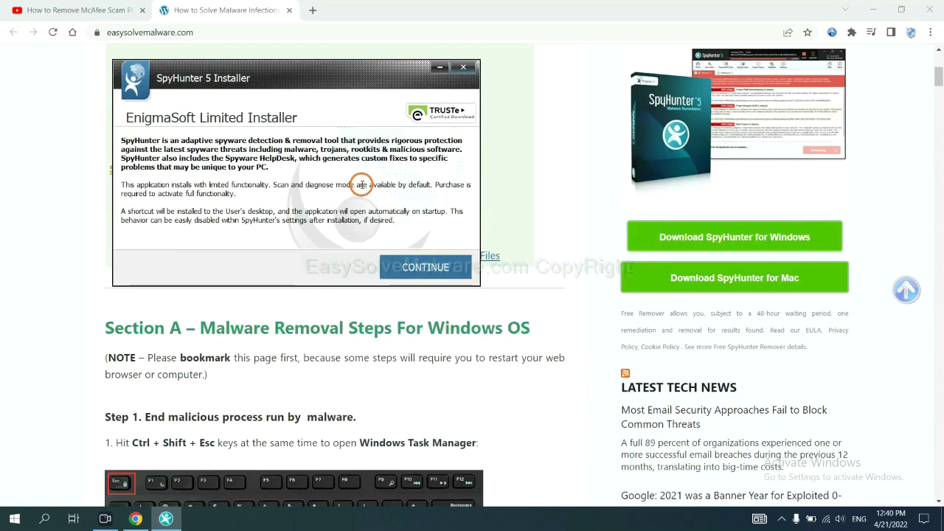
left_click(408, 268)
left_click(304, 236)
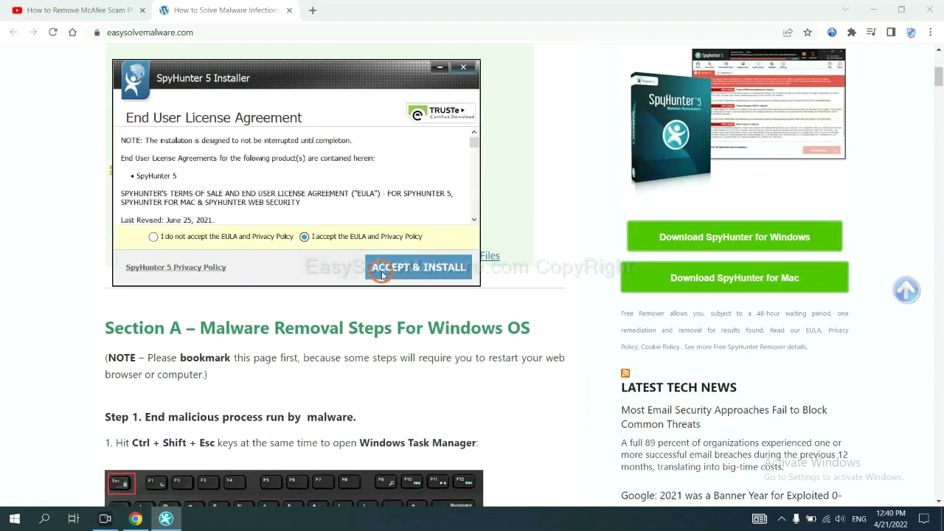
left_click(382, 271)
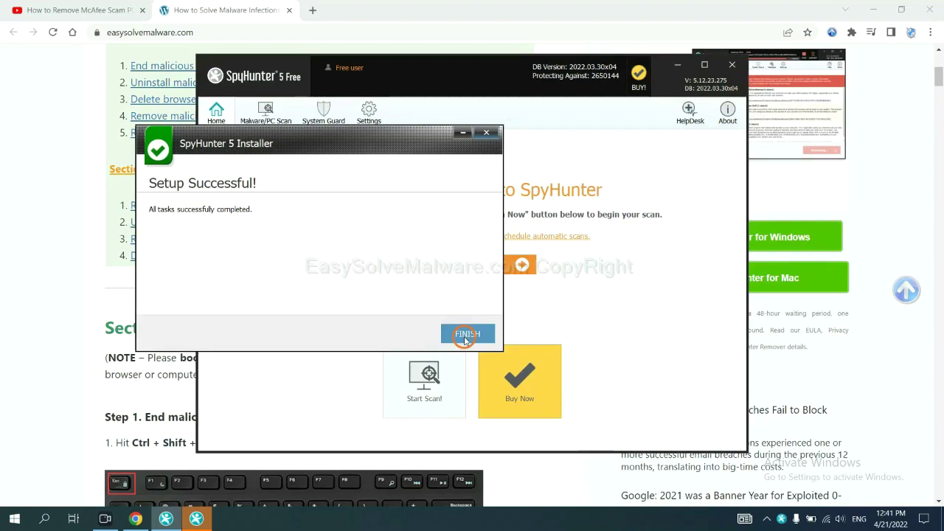
left_click(466, 333)
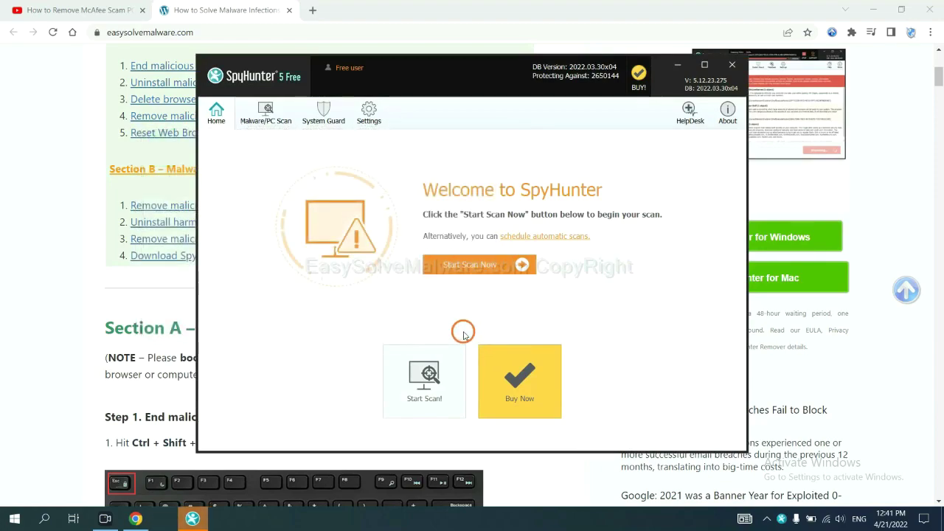
Step: Run a SpyHunter computer scan and move past the unknown remove360.bat result
left_click(464, 267)
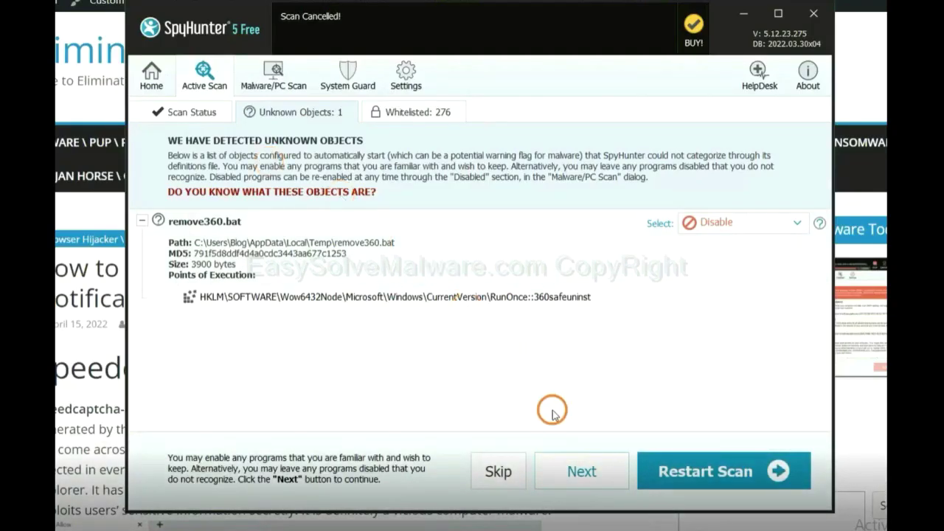
left_click(581, 472)
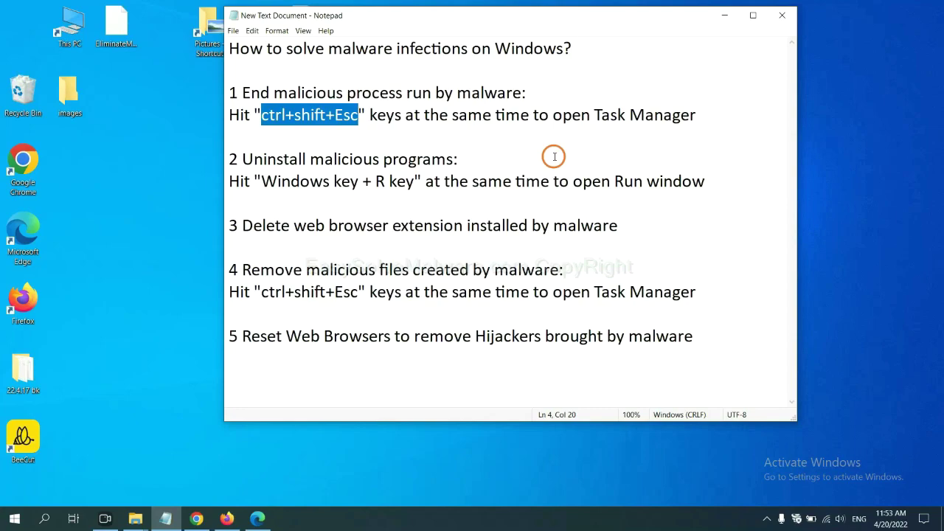
Step: Highlight the 'ctrl+shift+Esc' text in step 1 of the Notepad notes
left_click(337, 118)
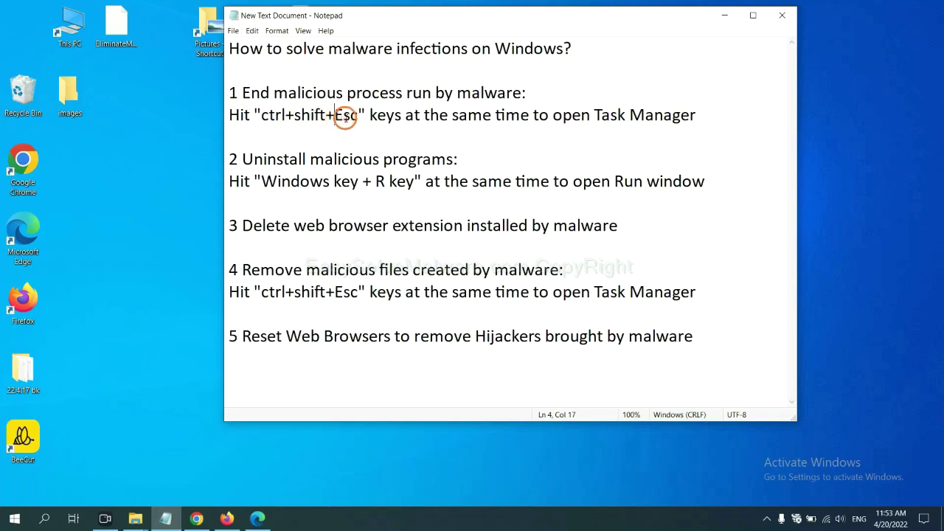
left_click_drag(357, 117, 264, 118)
Step: End the Usermode Font Driver Host process in Task Manager, then close Task Manager
key("ctrl+shift+Escape")
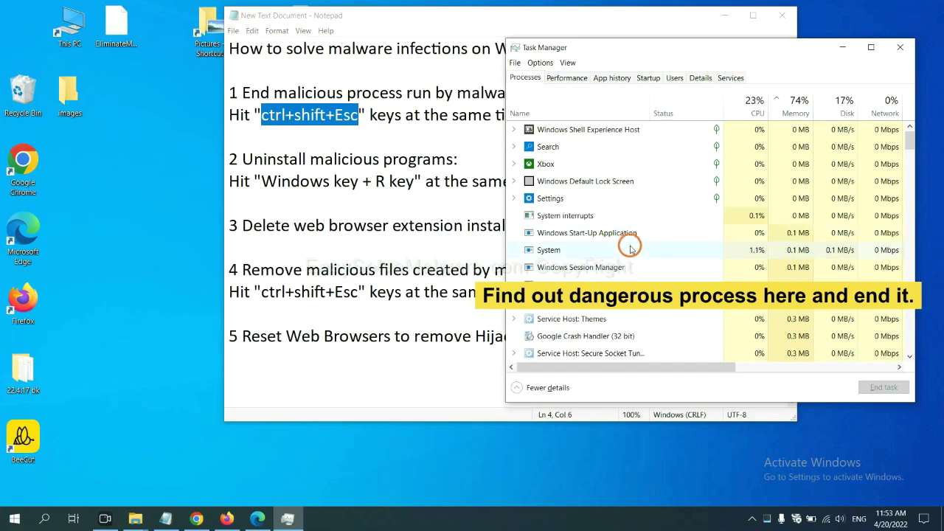
left_click(631, 249)
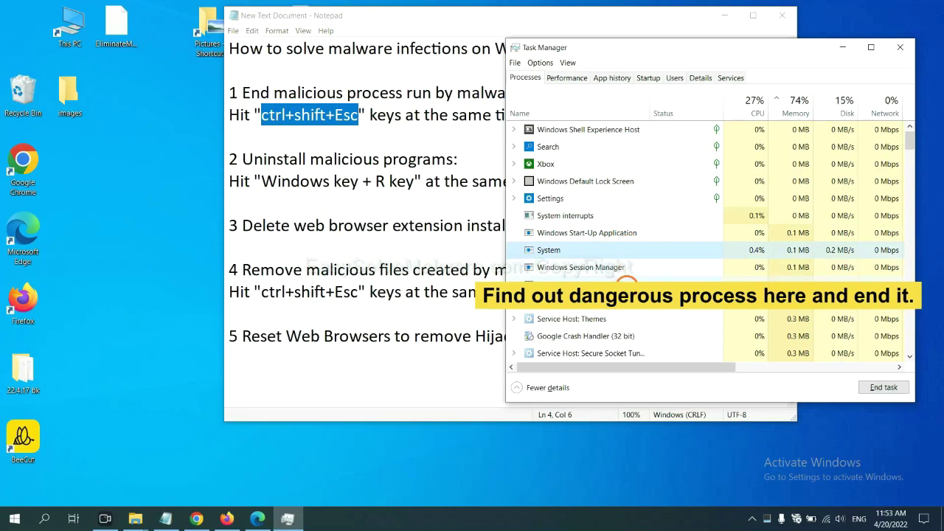
left_click(627, 284)
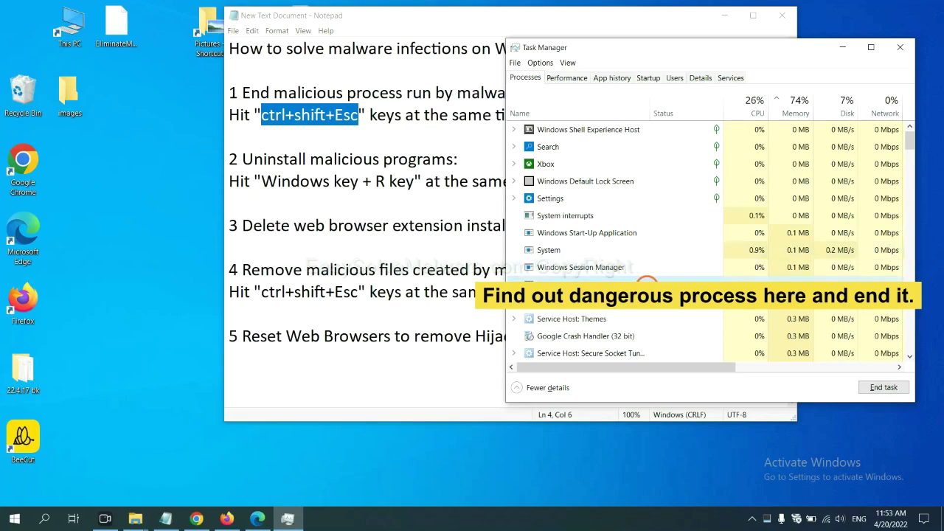
left_click(893, 388)
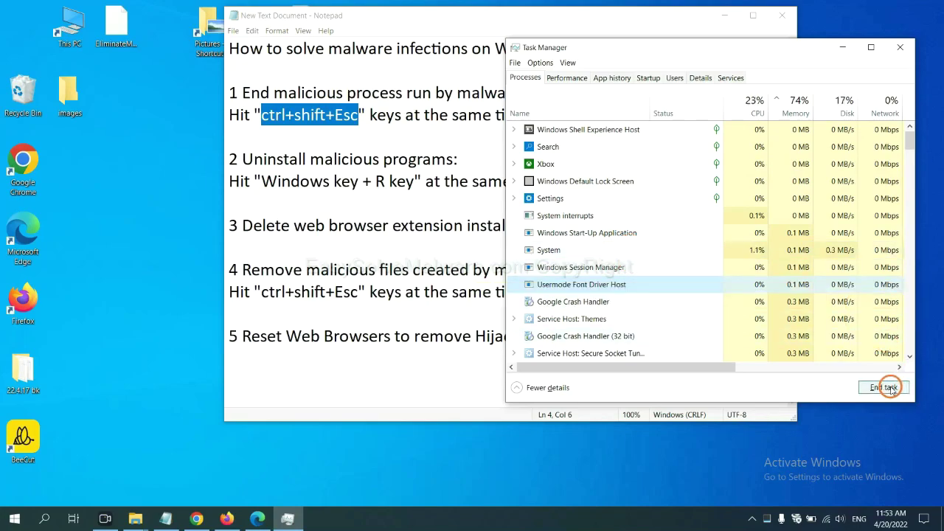
left_click(893, 48)
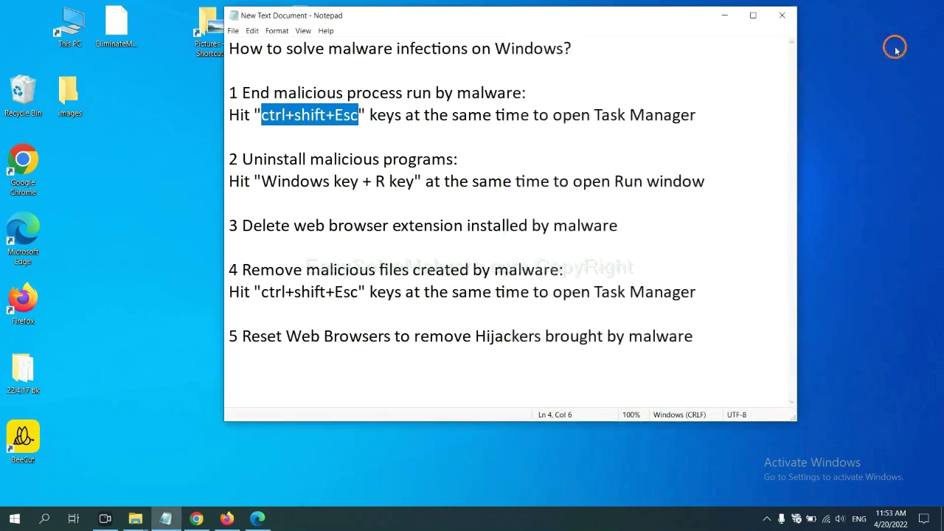
Step: Highlight the Windows key + R text in step 2, then run 'control panel' from Run
left_click(236, 203)
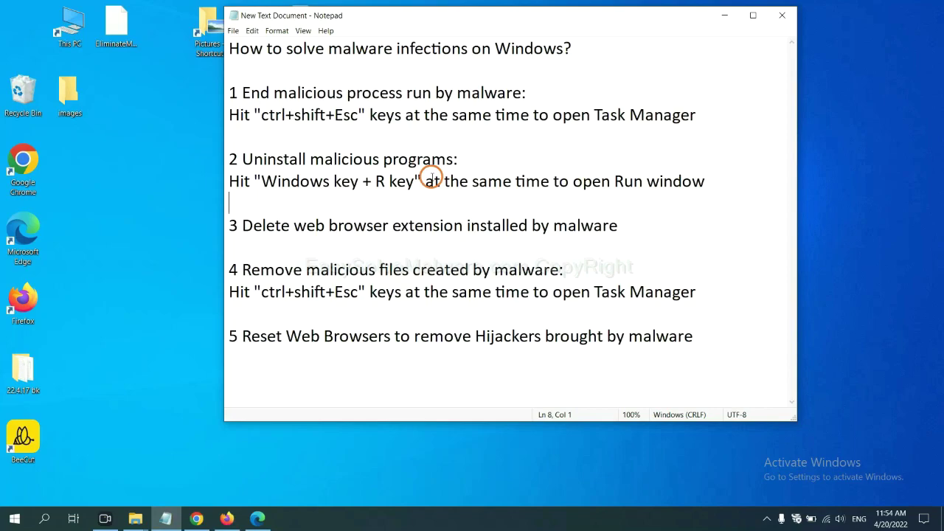
left_click_drag(257, 183, 411, 191)
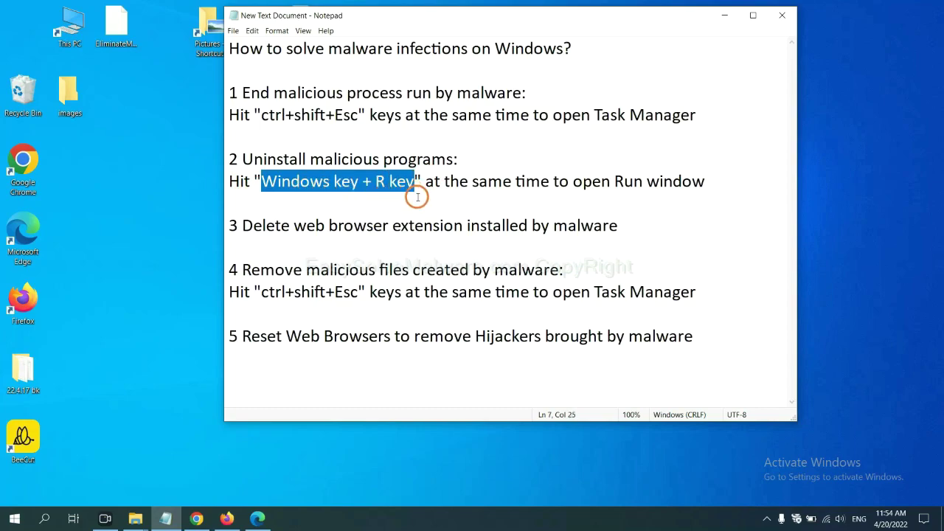
key("super+r")
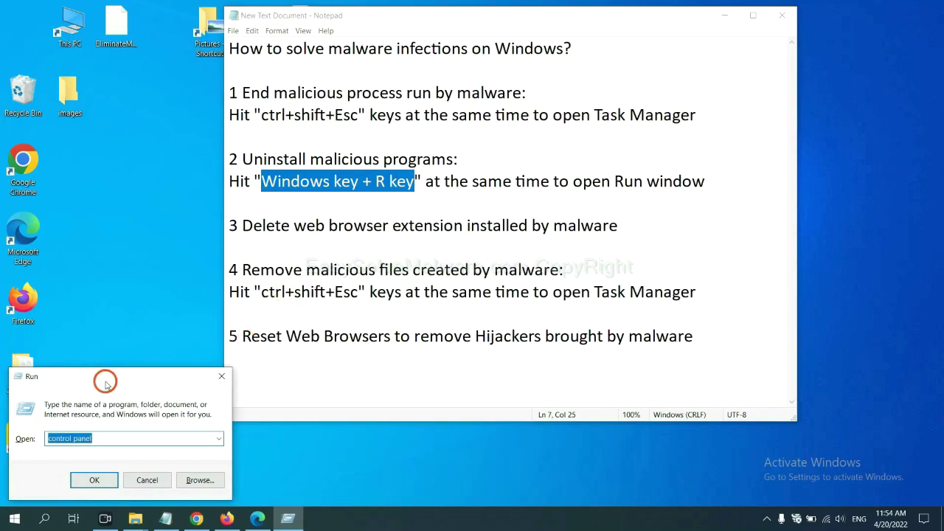
left_click_drag(105, 383, 719, 162)
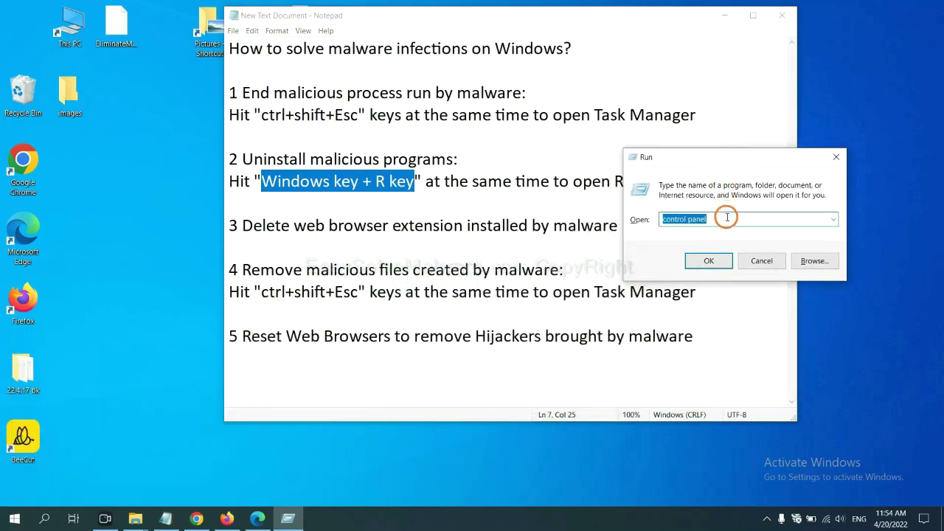
left_click(726, 218)
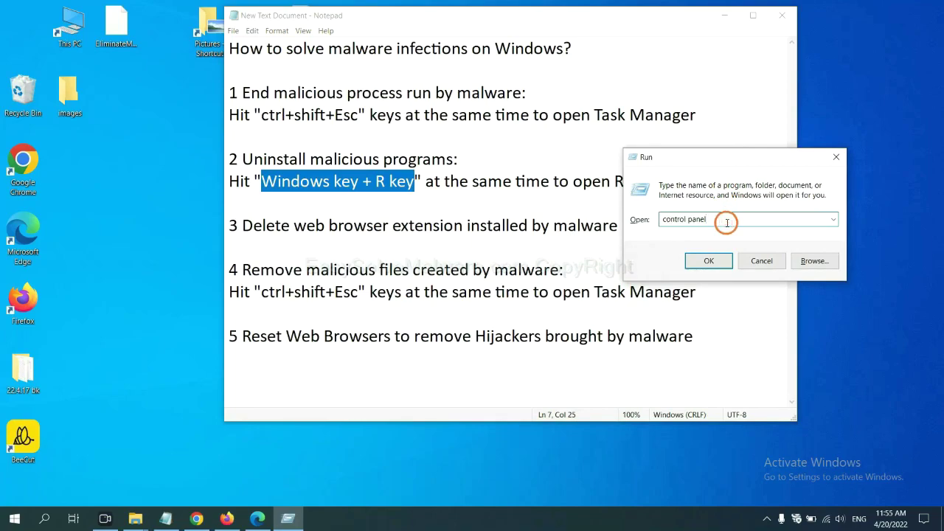
left_click_drag(706, 218, 645, 219)
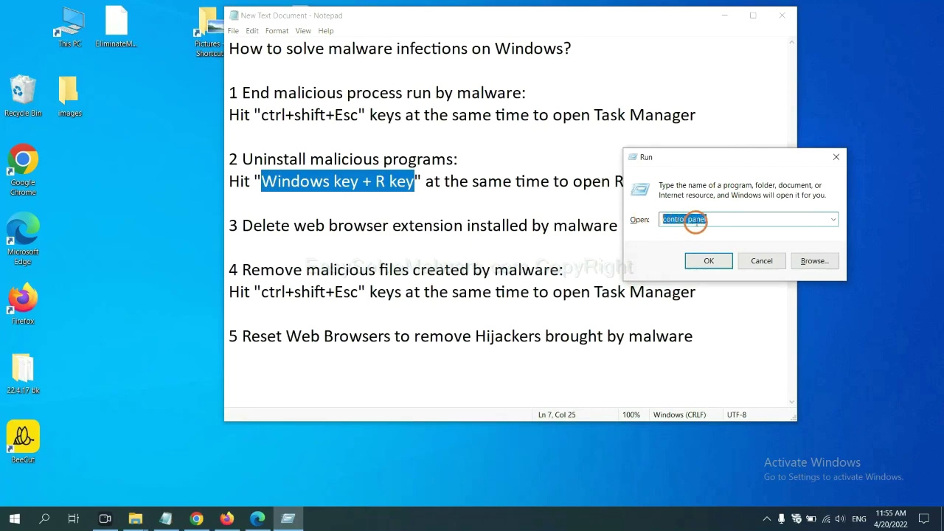
left_click(706, 262)
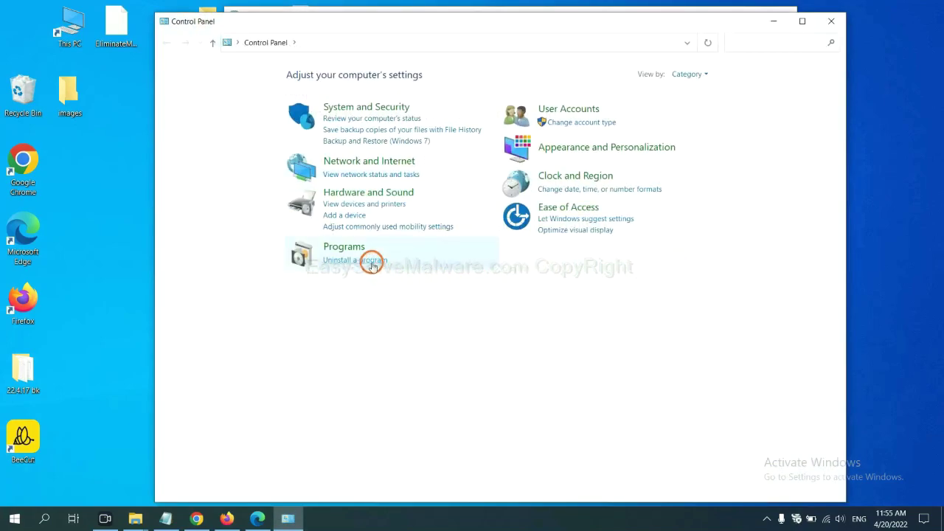
Step: Open the installed programs list, select Xiph.Org Open Codecs, then close the window
left_click(371, 261)
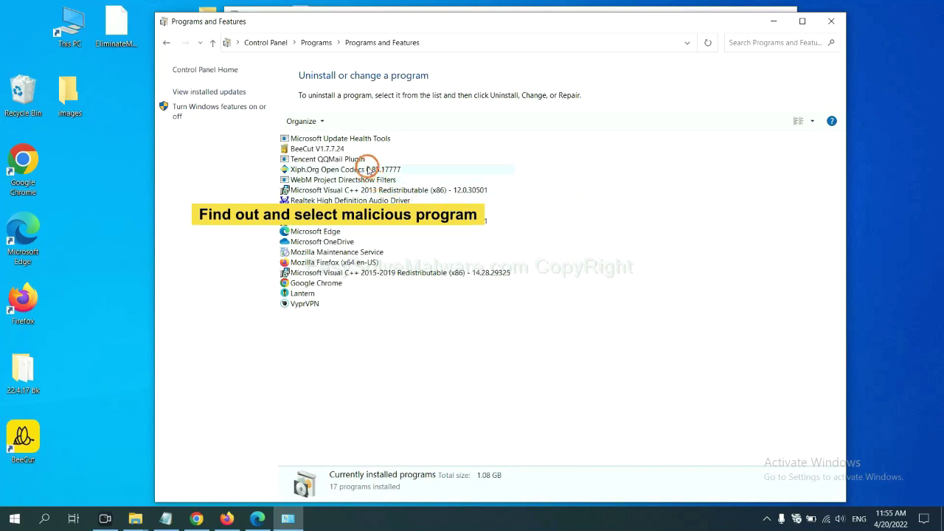
left_click(370, 169)
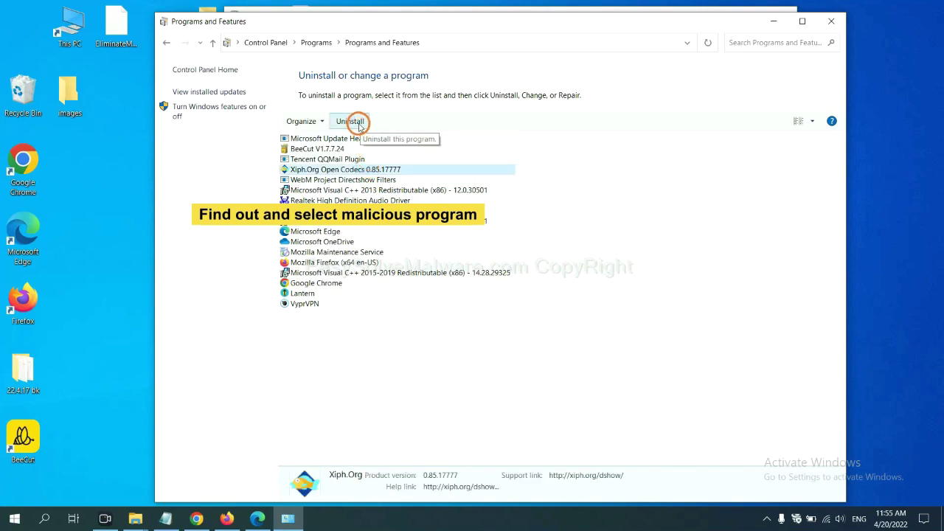
left_click(836, 22)
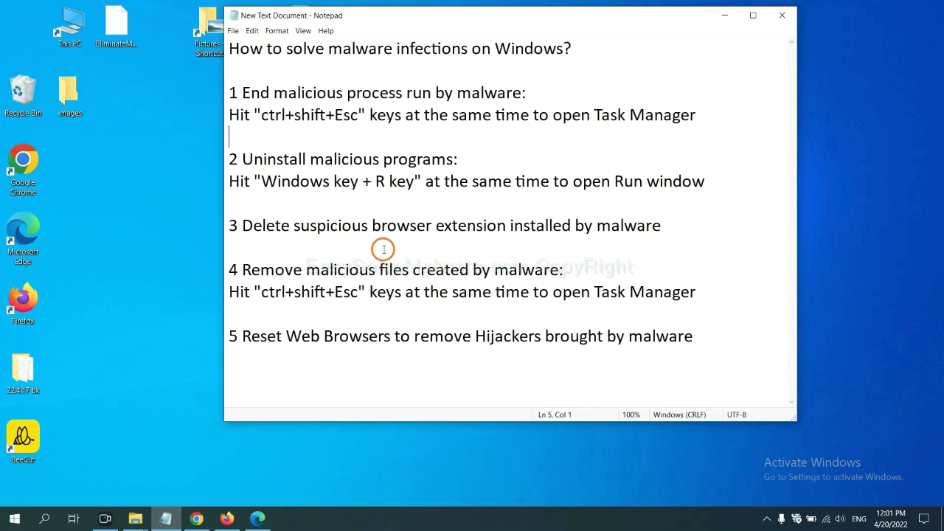
Step: Open Chrome's Extensions page through More tools to show the Scroll To Top extension
left_click(196, 518)
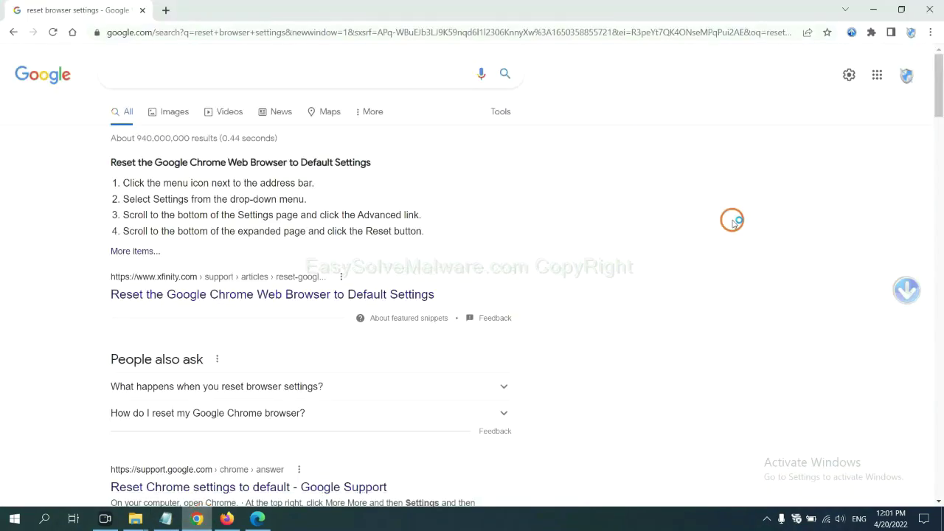
left_click(929, 32)
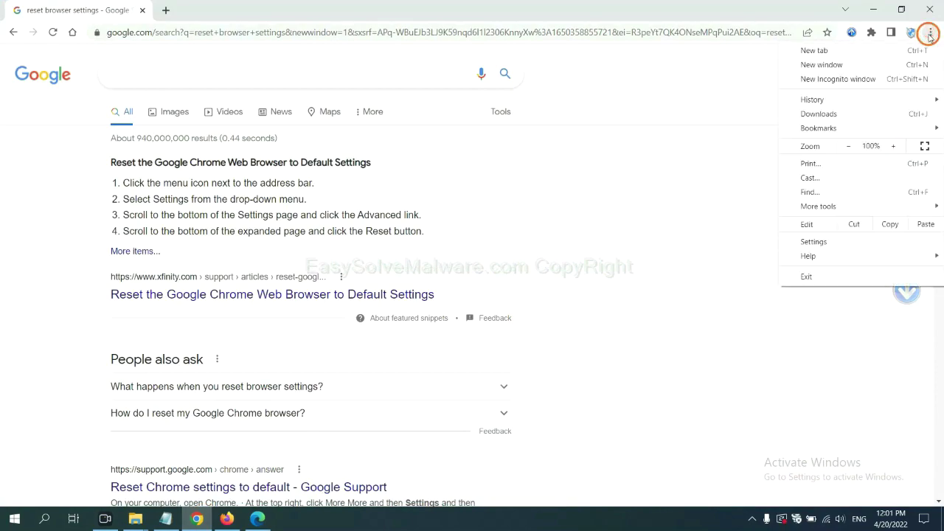
mouse_move(847, 205)
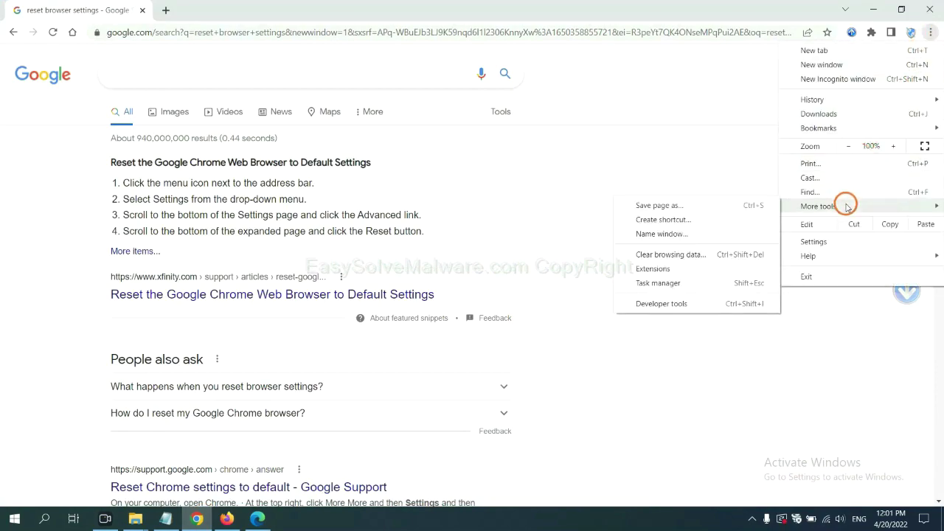
left_click(695, 267)
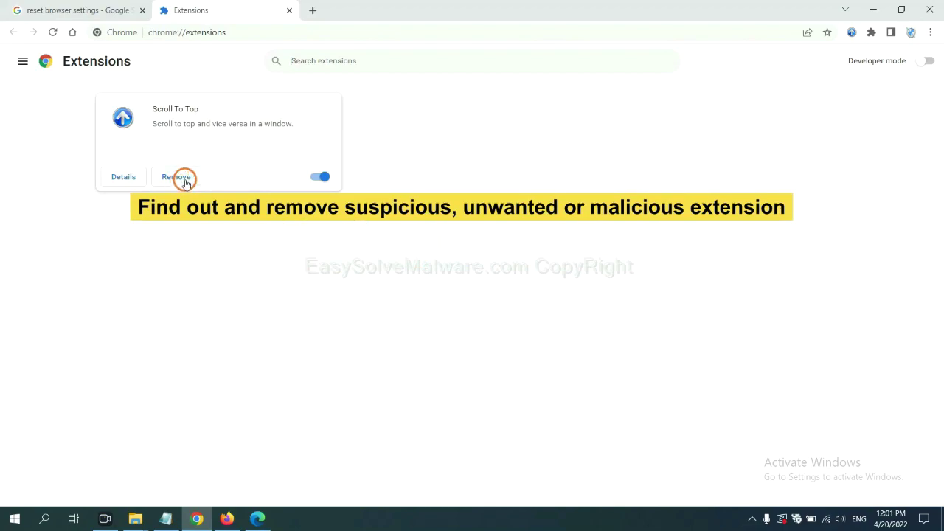
Step: Open Firefox's Add-ons Manager and the GIPHY for Firefox extension's options, then switch to Edge
left_click(226, 518)
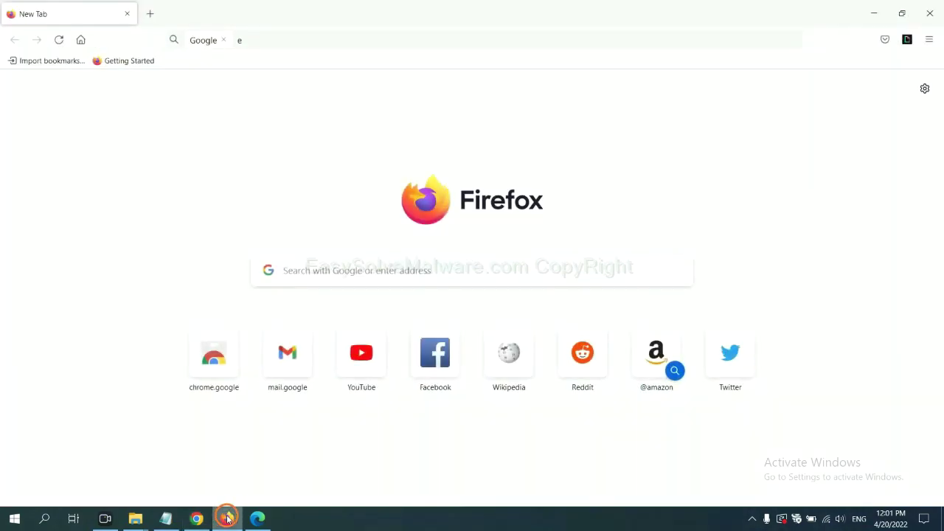
left_click(930, 40)
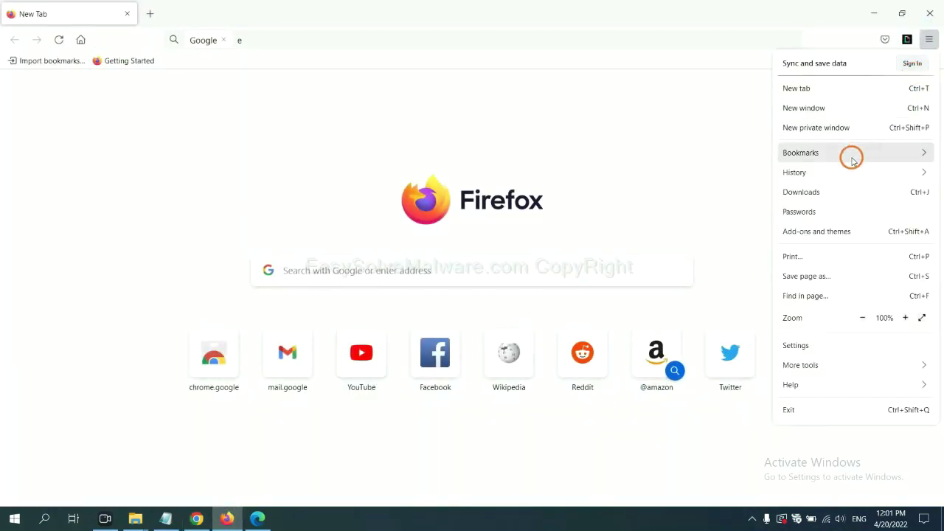
left_click(826, 234)
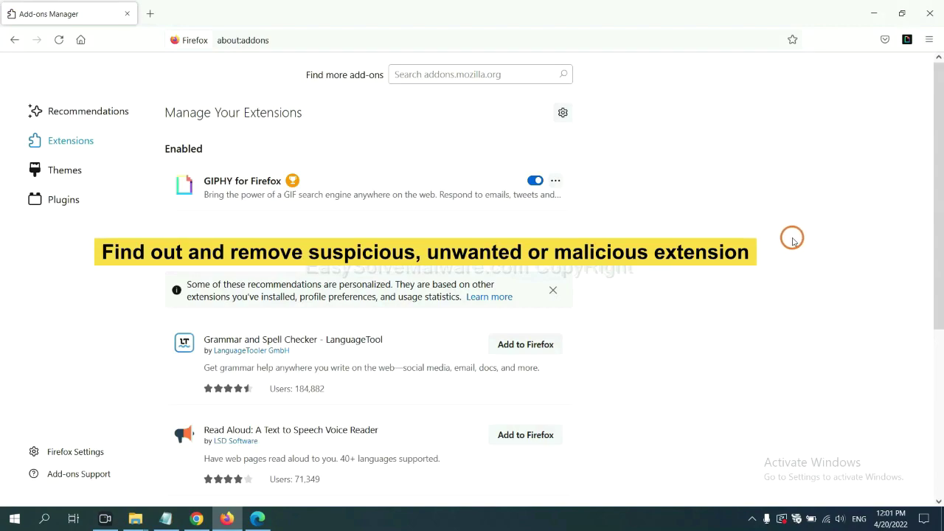
left_click(555, 182)
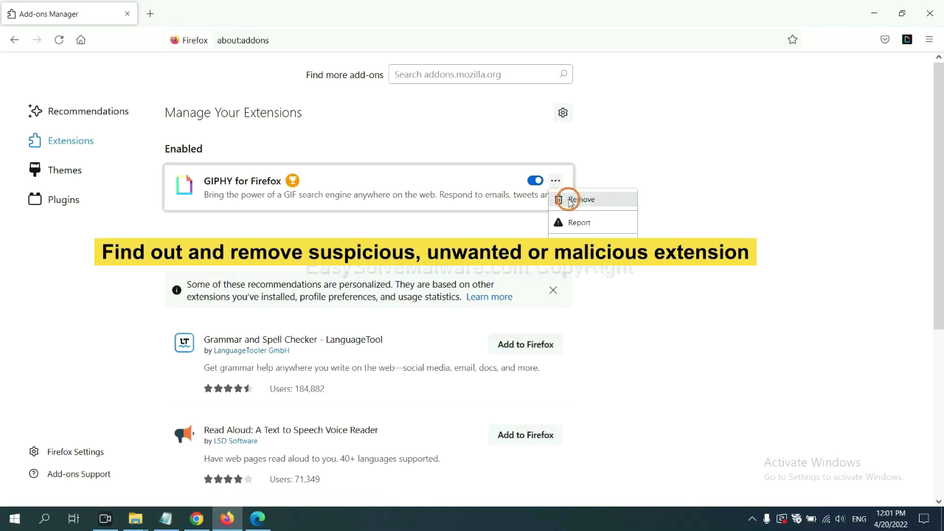
left_click(257, 520)
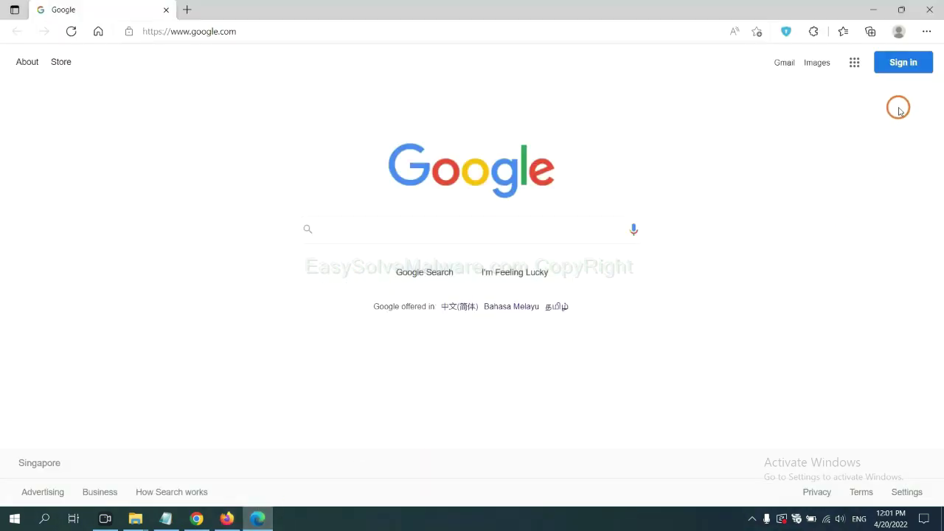
Step: Remove the ArcVpn Free Fast VPN Proxy extension from Edge, then show the desktop
left_click(925, 32)
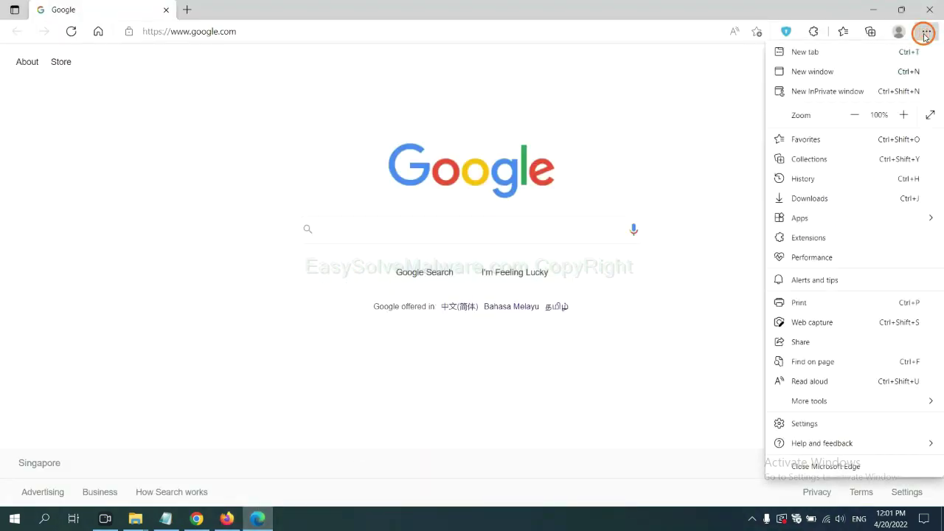
right_click(813, 238)
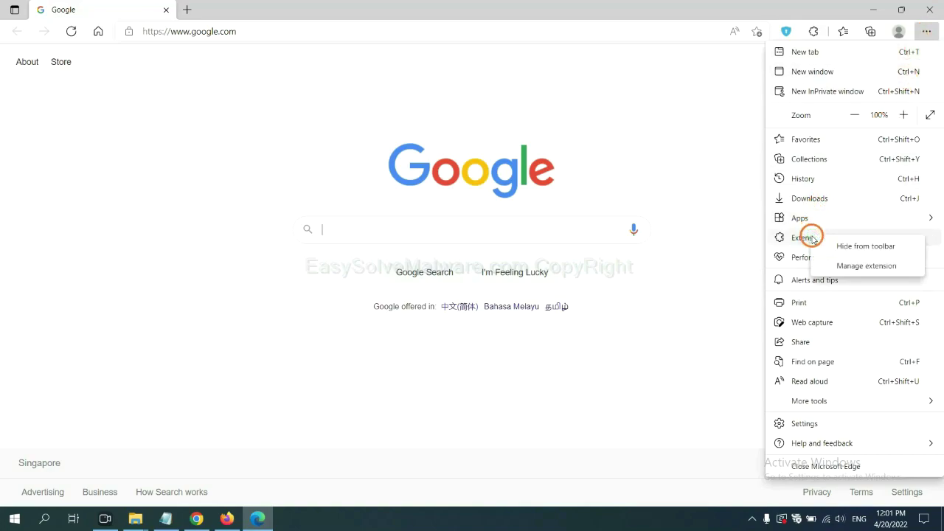
left_click(848, 266)
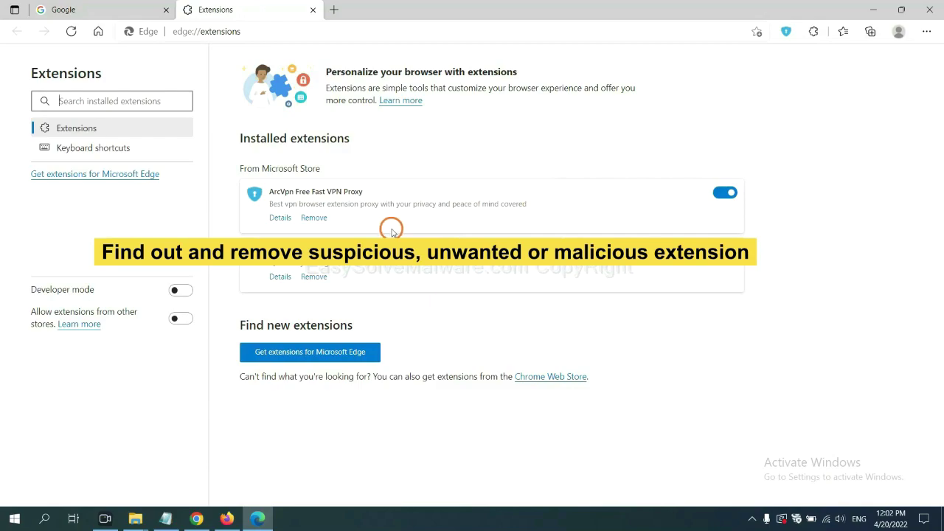
left_click(322, 220)
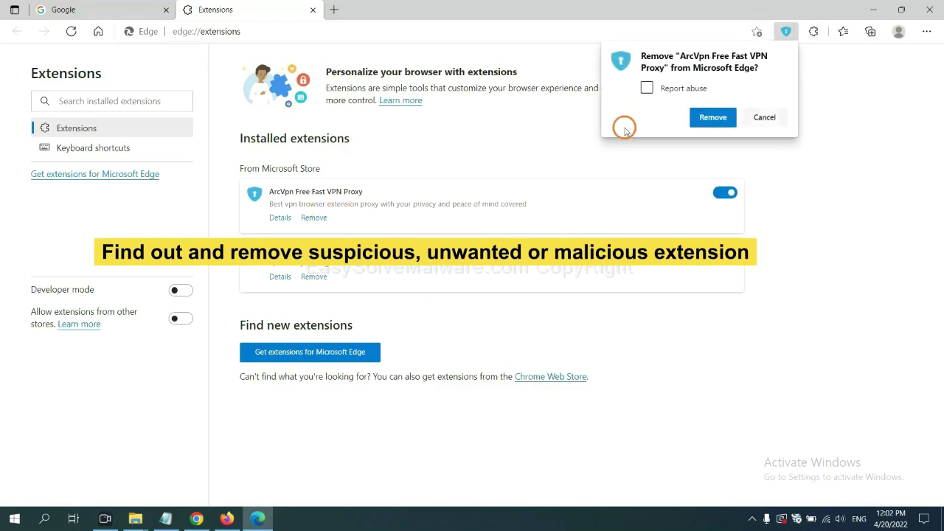
left_click(712, 117)
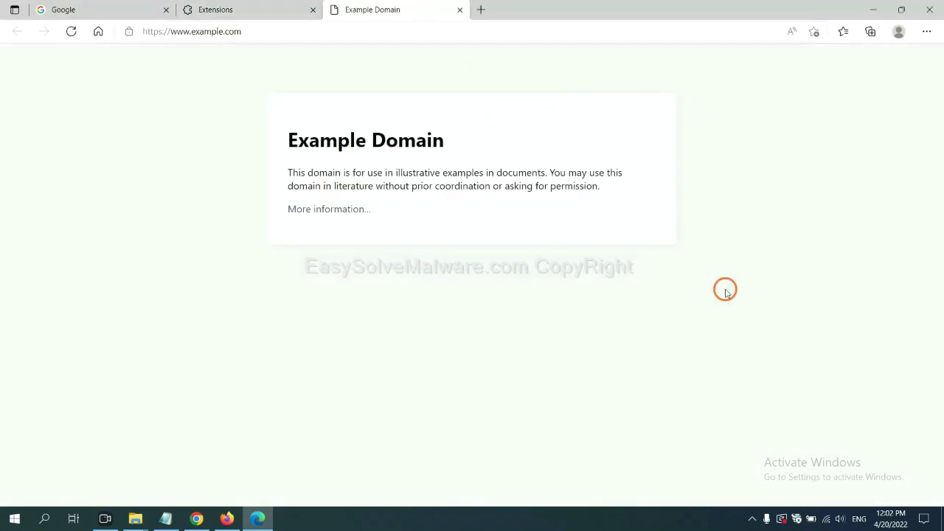
left_click(940, 524)
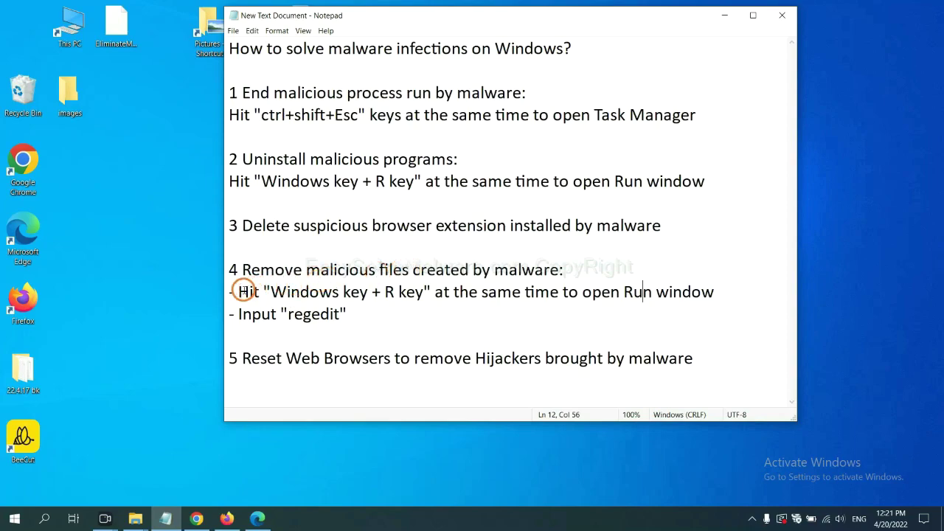
Step: Run 'regedit' from the Win+R Run dialog to open Registry Editor
left_click_drag(240, 292, 536, 307)
left_click(546, 297)
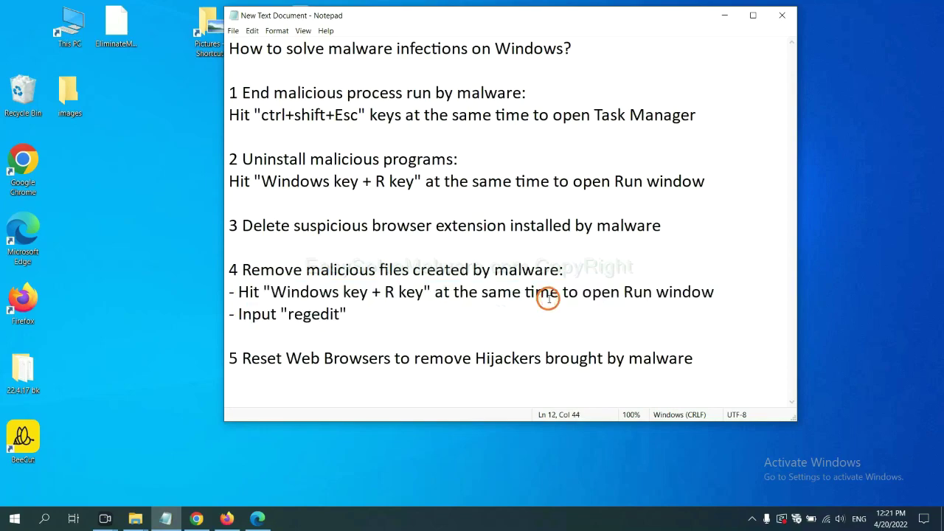
key("super+r")
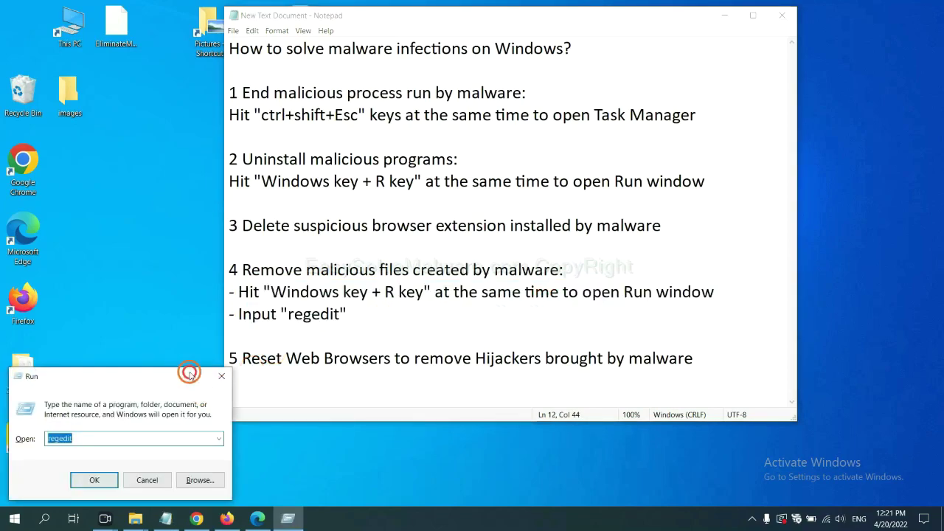
left_click_drag(185, 375, 761, 193)
left_click(693, 257)
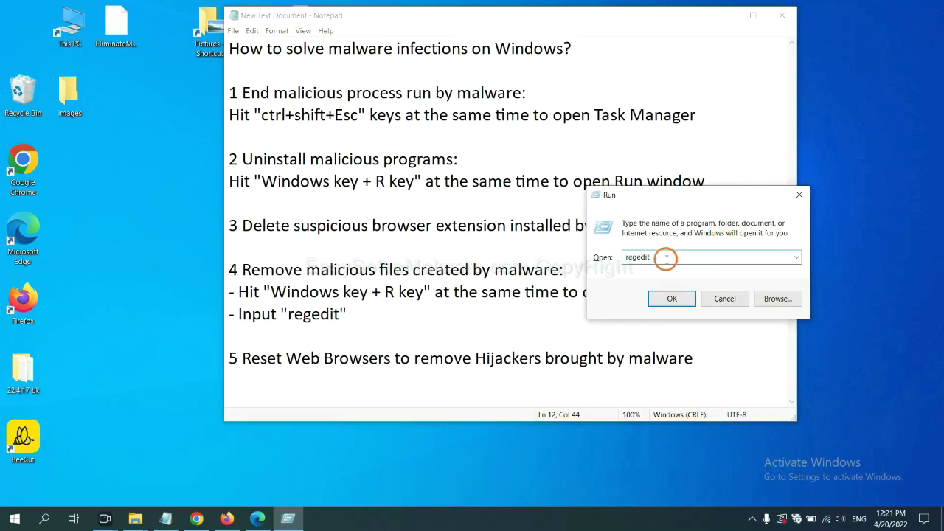
left_click(671, 298)
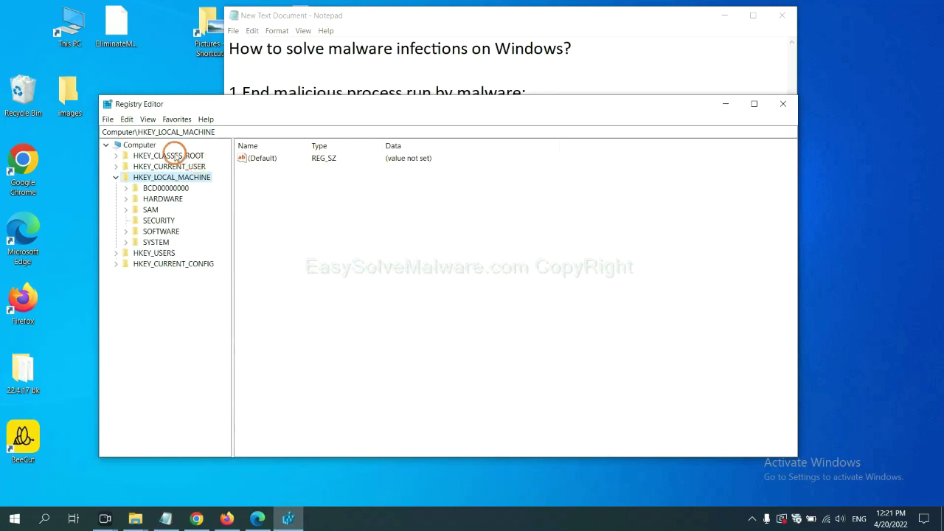
Step: Search the registry for 'be' with Edit > Find to locate the BeeCut.exe value
left_click(128, 120)
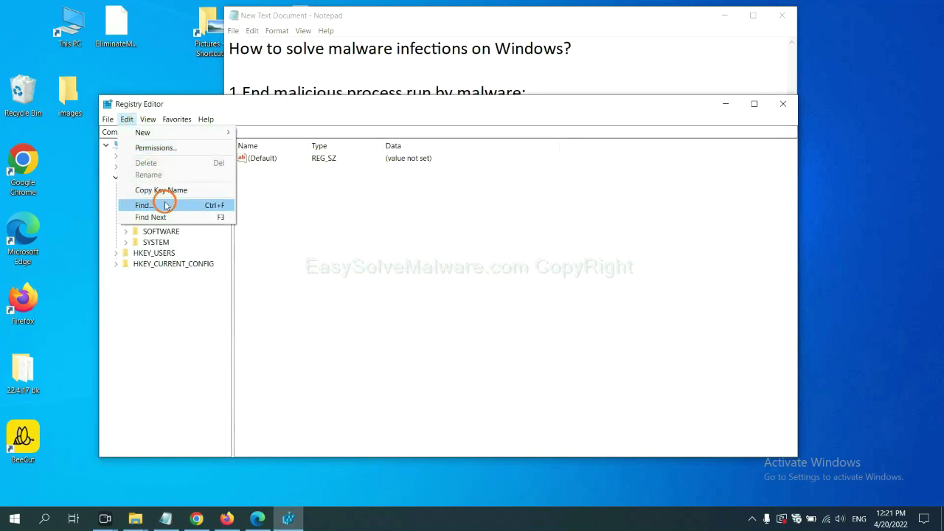
left_click(166, 206)
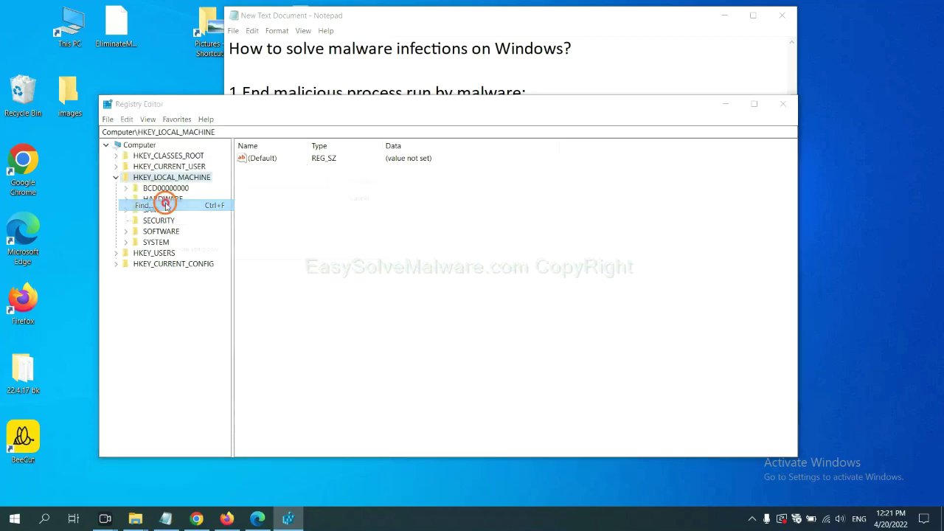
left_click_drag(284, 161, 376, 182)
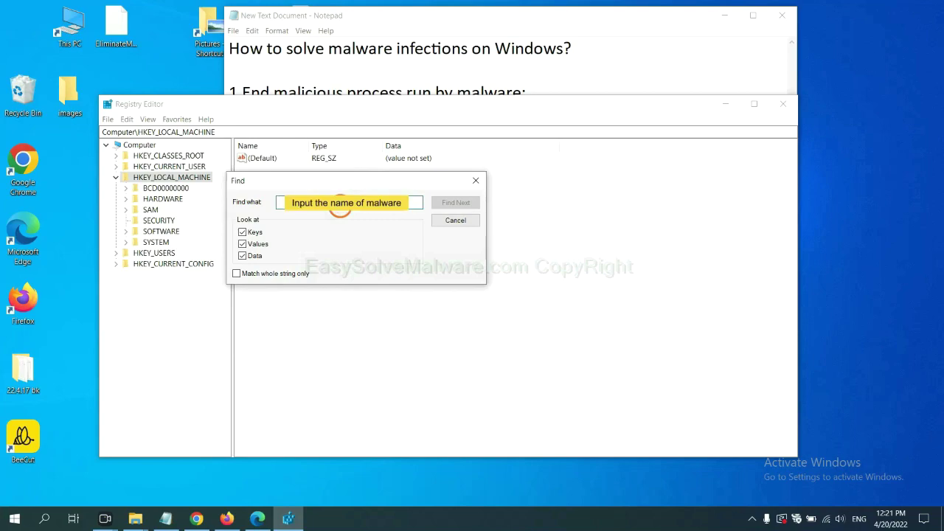
type("beecut")
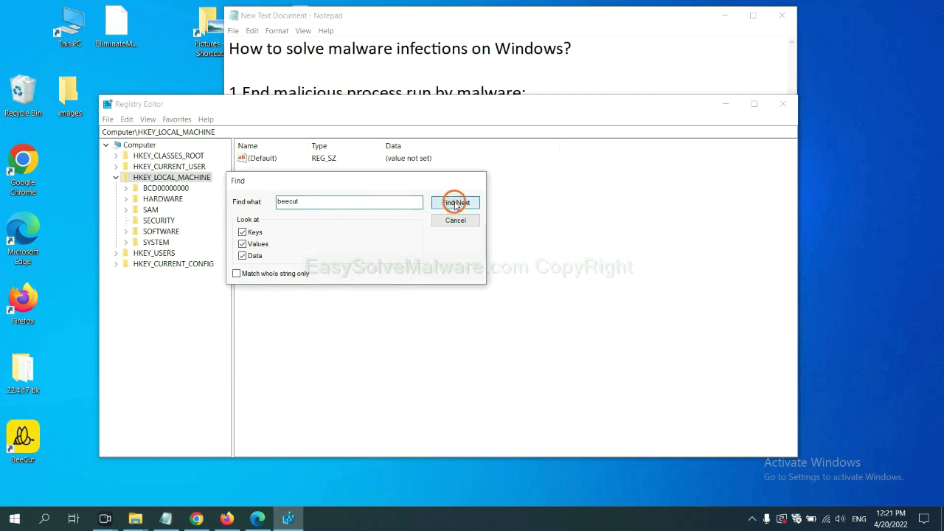
left_click(455, 203)
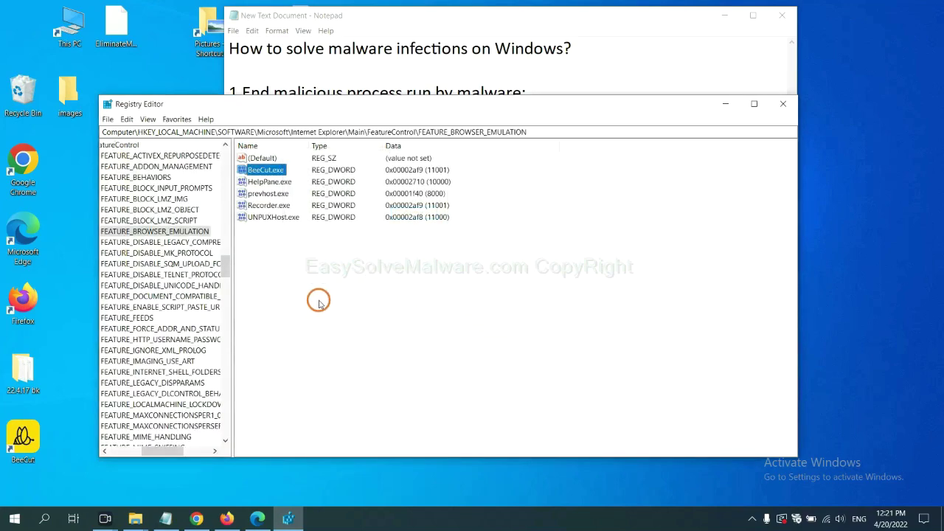
left_click_drag(159, 452, 152, 449)
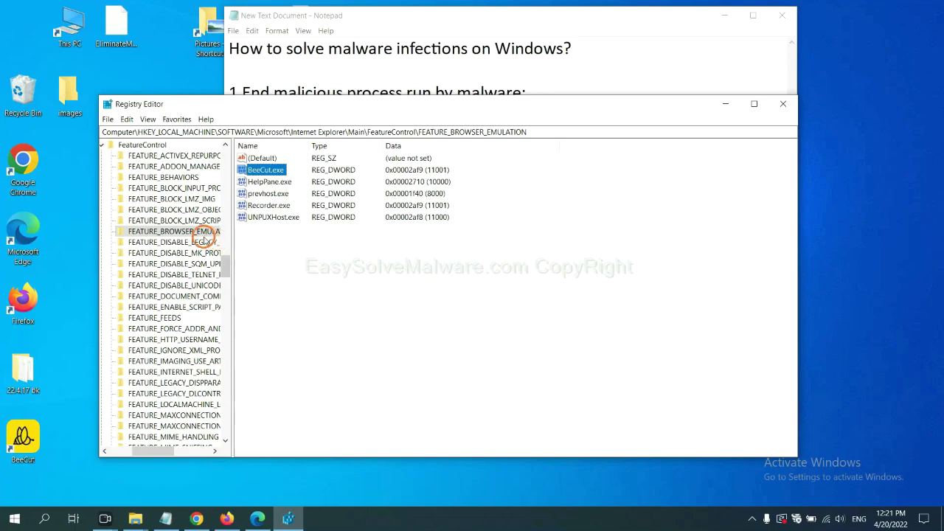
right_click(191, 230)
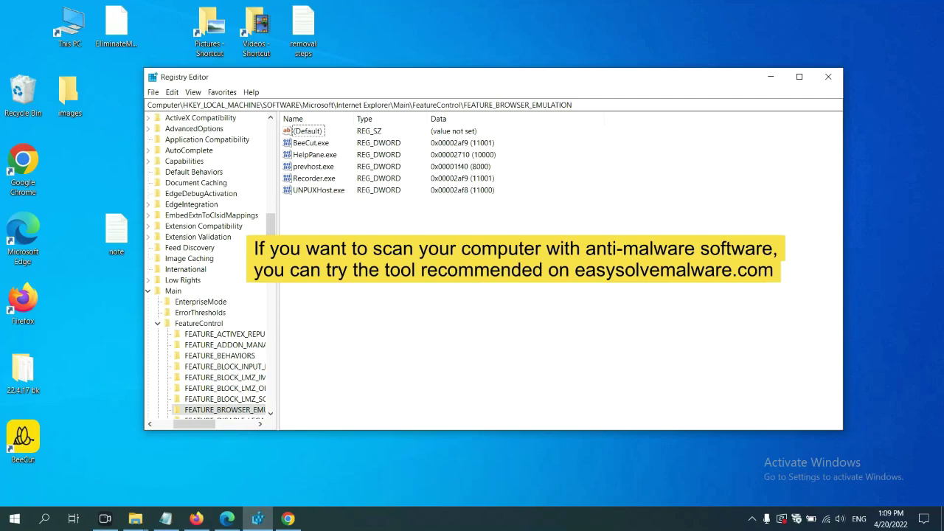
Step: Bring up the EasySolveMalware.com guide in Chrome and scroll through its Quick Menu
left_click(288, 519)
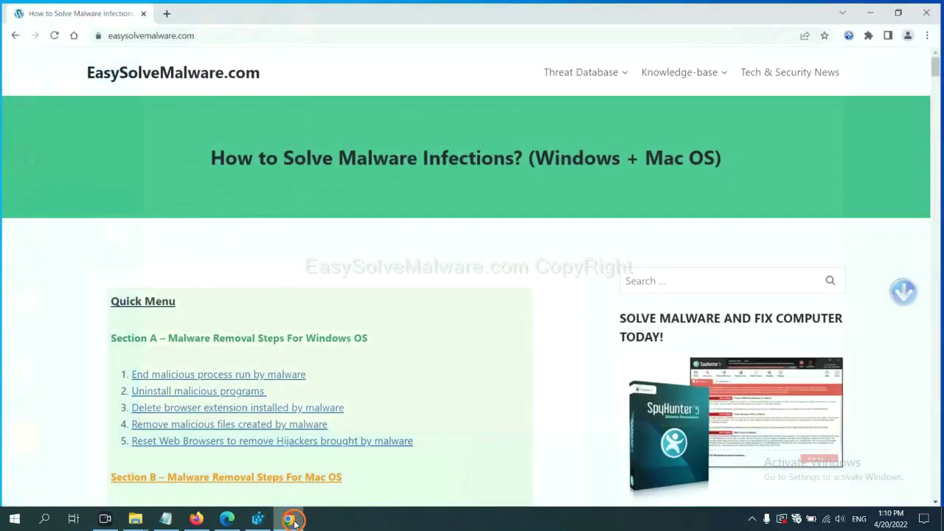
scroll(685, 324, "down", 1)
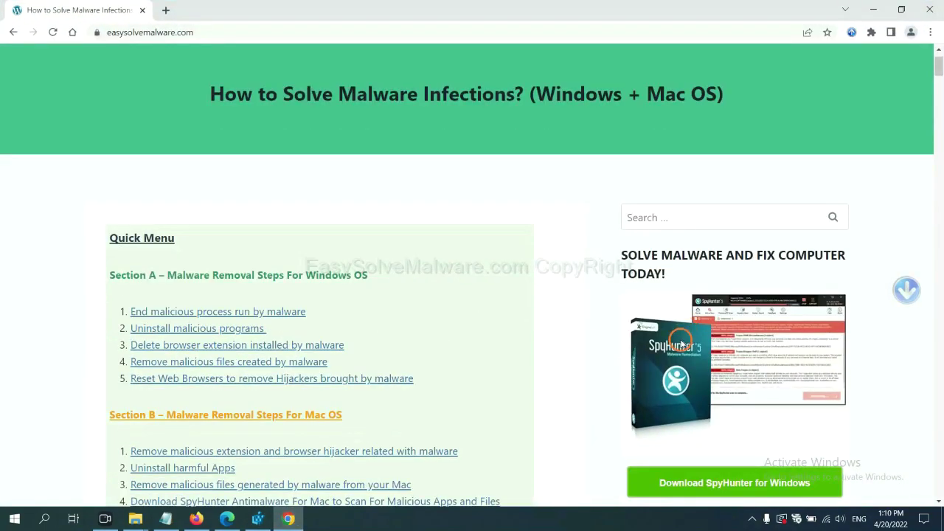
scroll(675, 332, "up", 1)
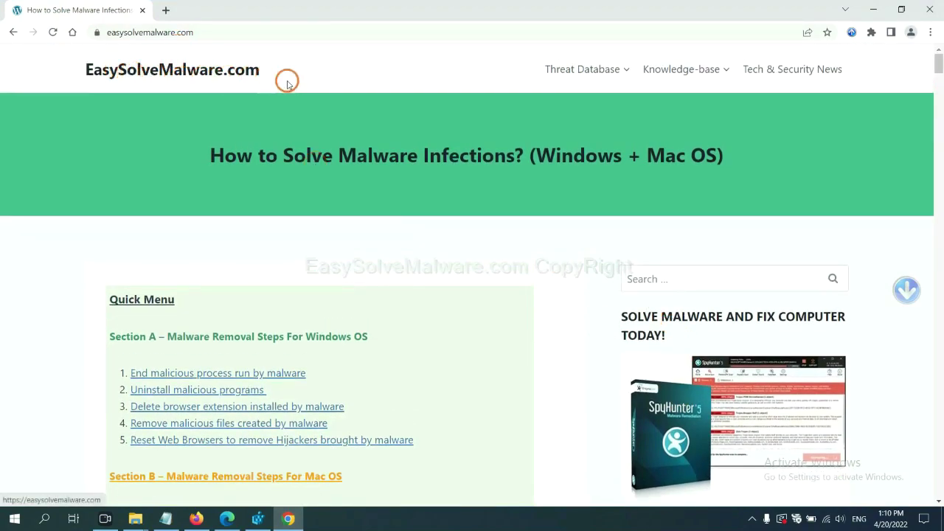
scroll(780, 346, "down", 2)
scroll(745, 303, "down", 1)
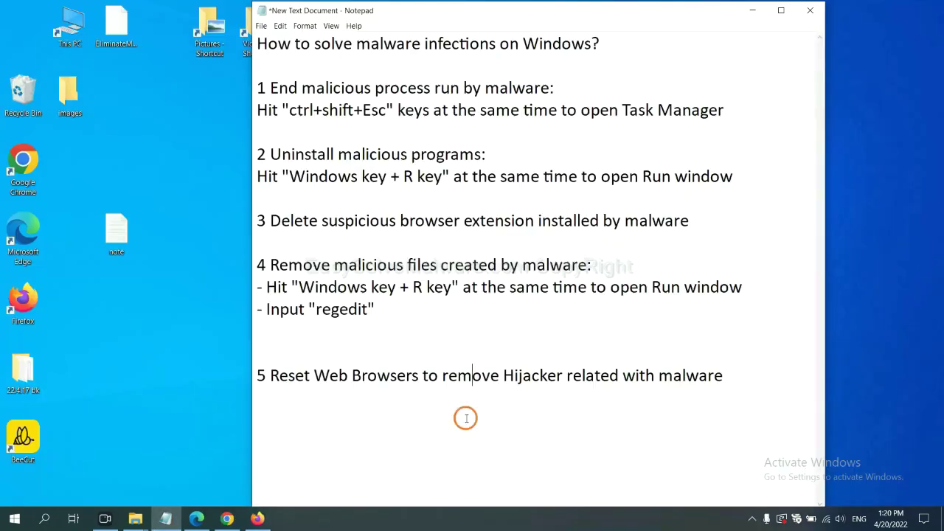
Step: Search Chrome settings for 'reset' and choose 'Restore settings to their original defaults'
left_click(466, 419)
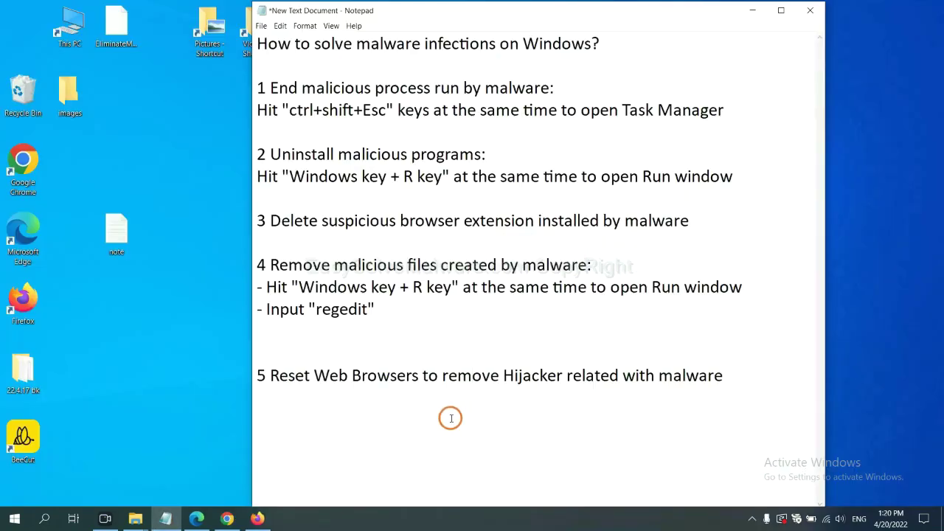
left_click(225, 519)
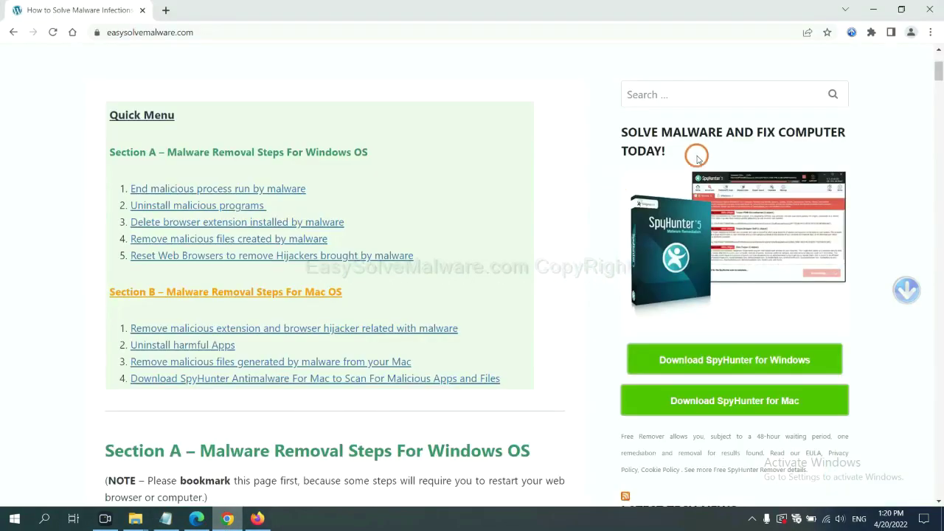
left_click(931, 34)
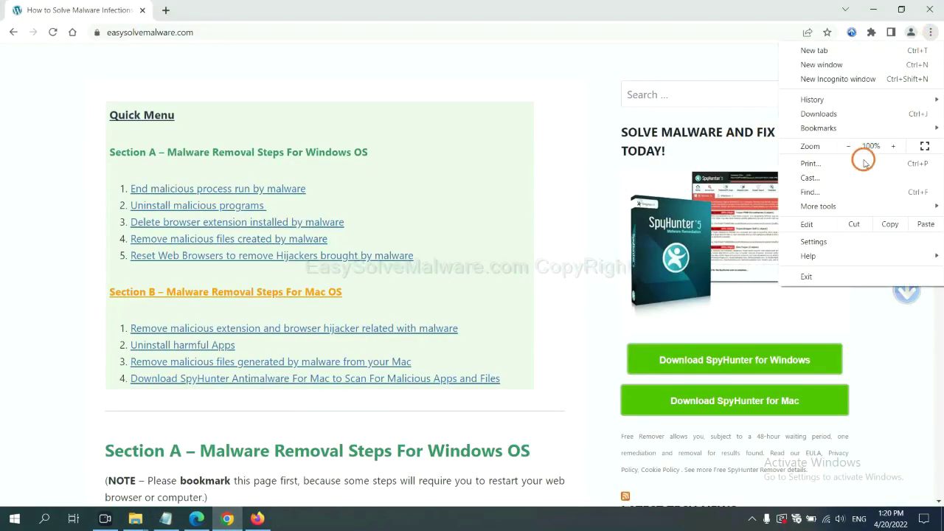
left_click(815, 241)
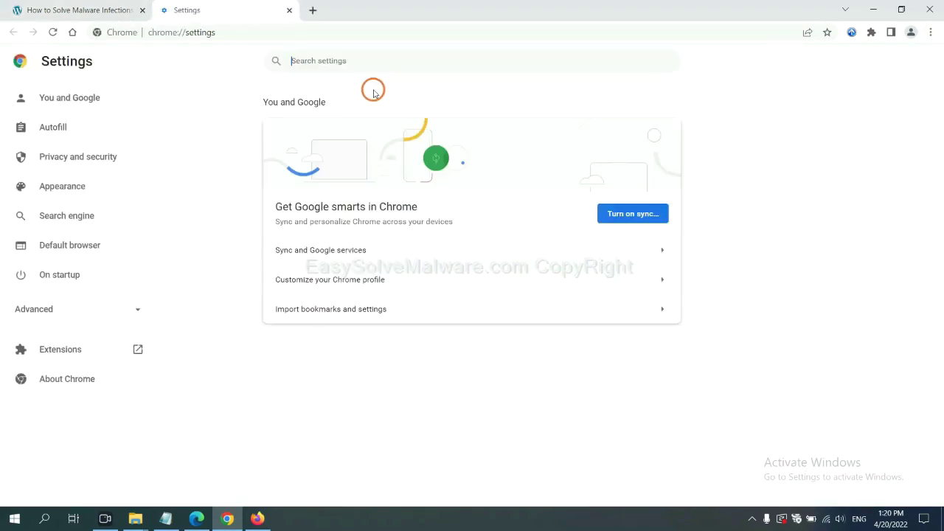
left_click(366, 65)
type("reset")
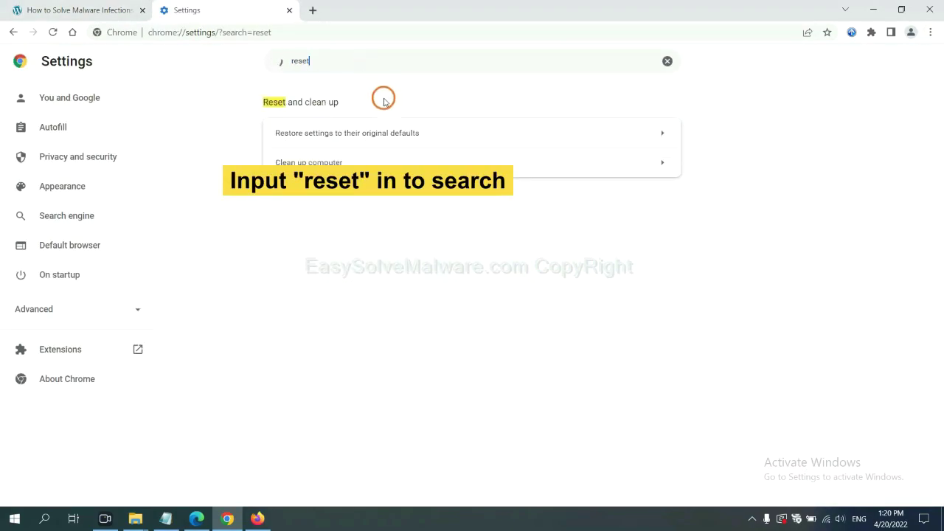
left_click(405, 133)
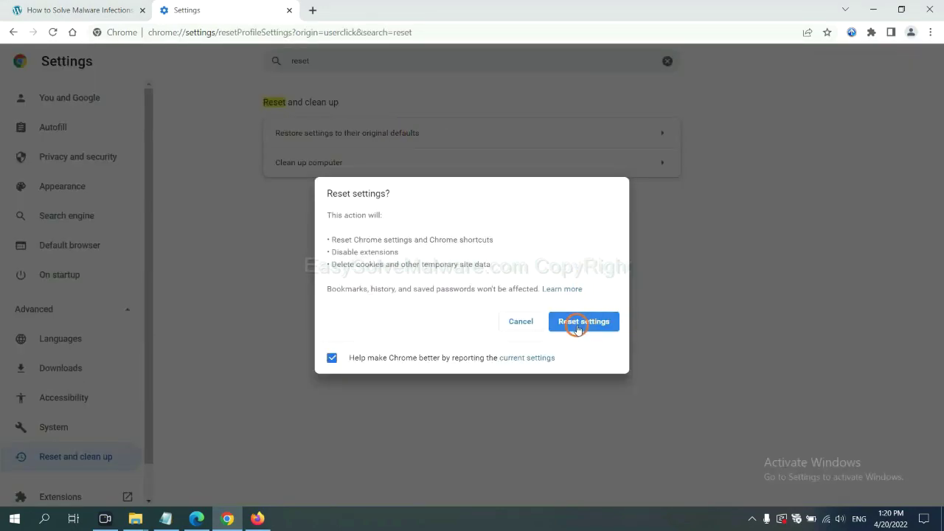
left_click(258, 518)
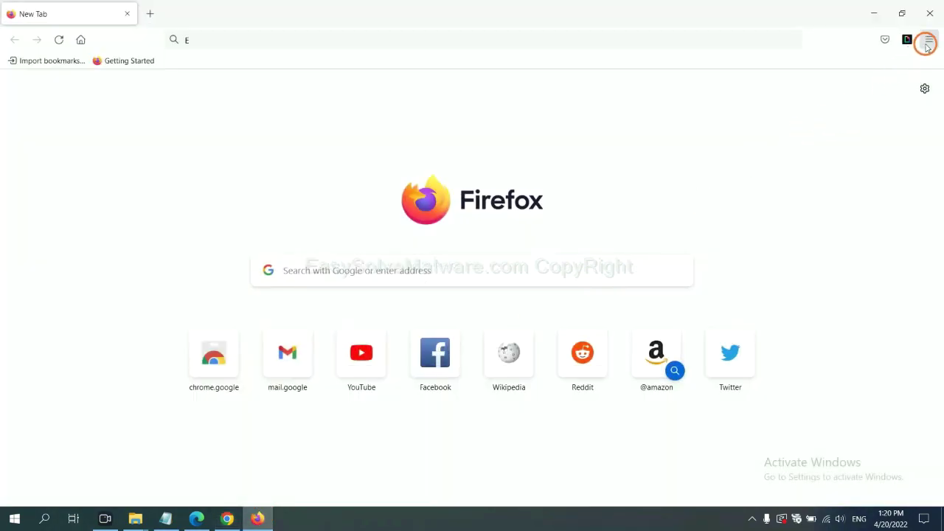
Step: Open Firefox's Troubleshooting Information page from Help and choose Refresh Firefox
left_click(929, 41)
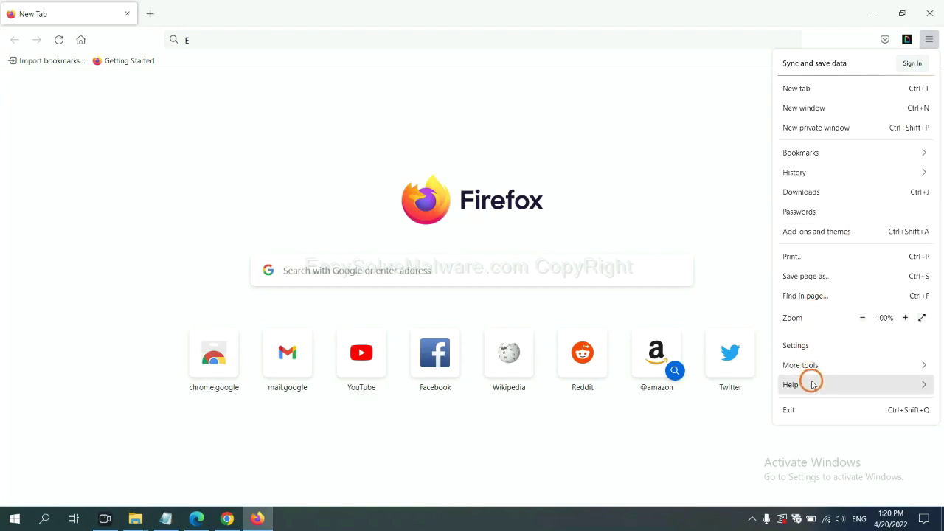
left_click(812, 384)
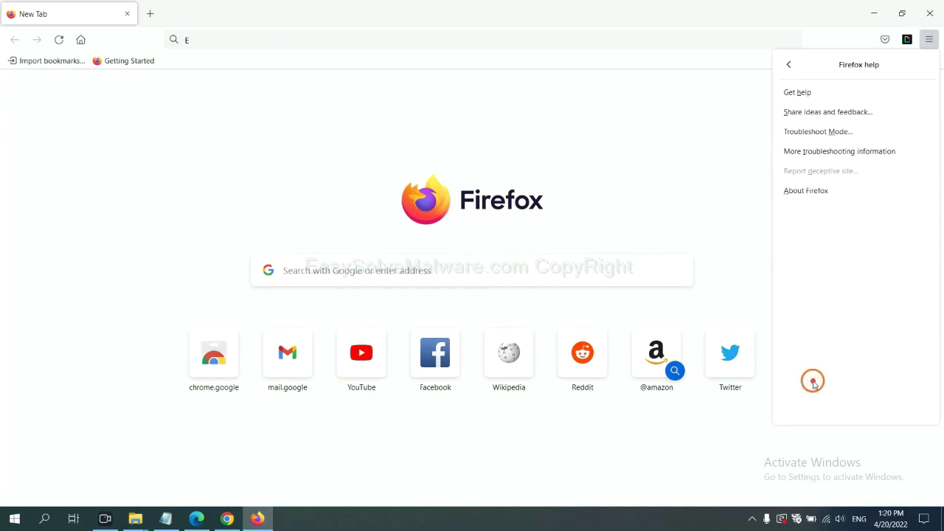
left_click(829, 153)
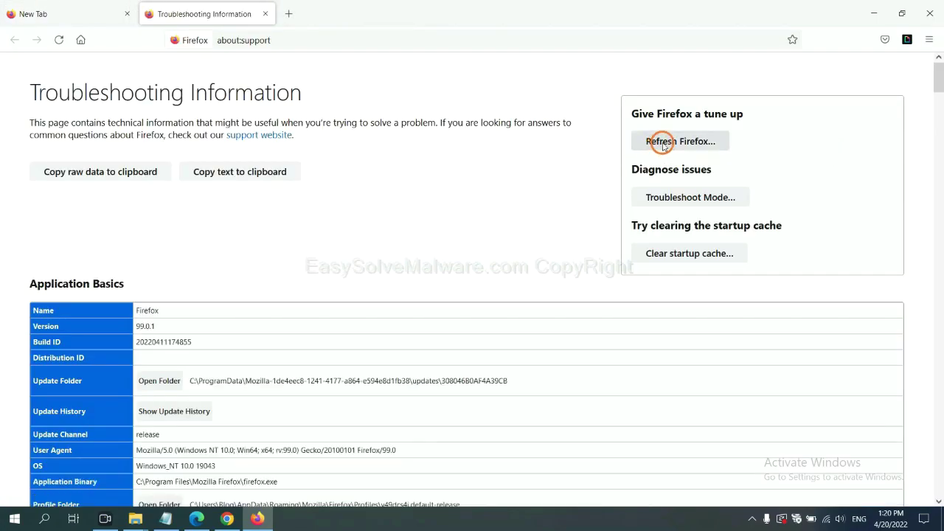
left_click(663, 142)
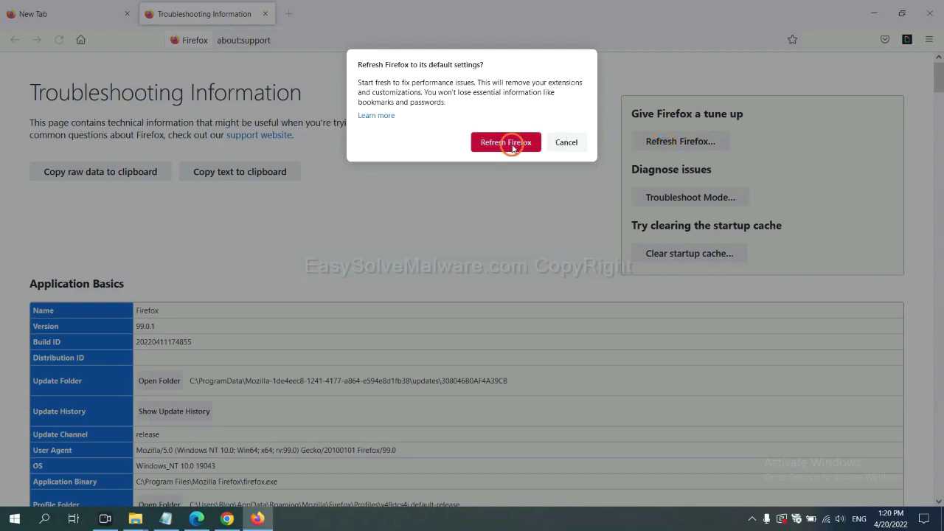
left_click(196, 519)
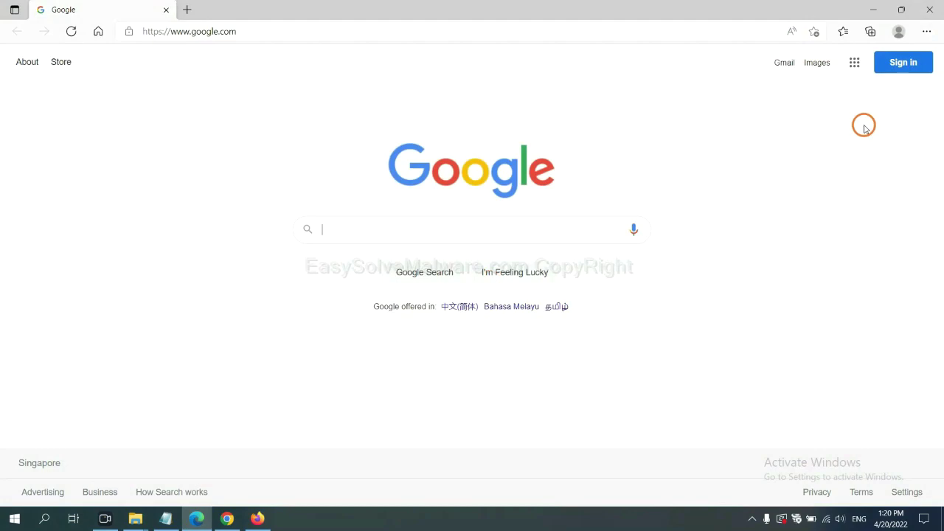
Step: Search Edge settings for 'reset' and choose 'Restore settings to their default values'
left_click(924, 32)
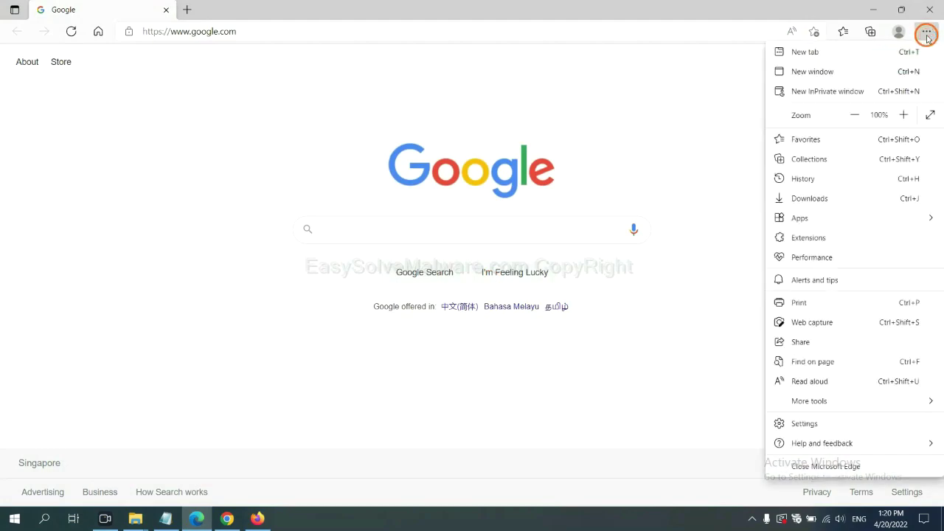
left_click(807, 423)
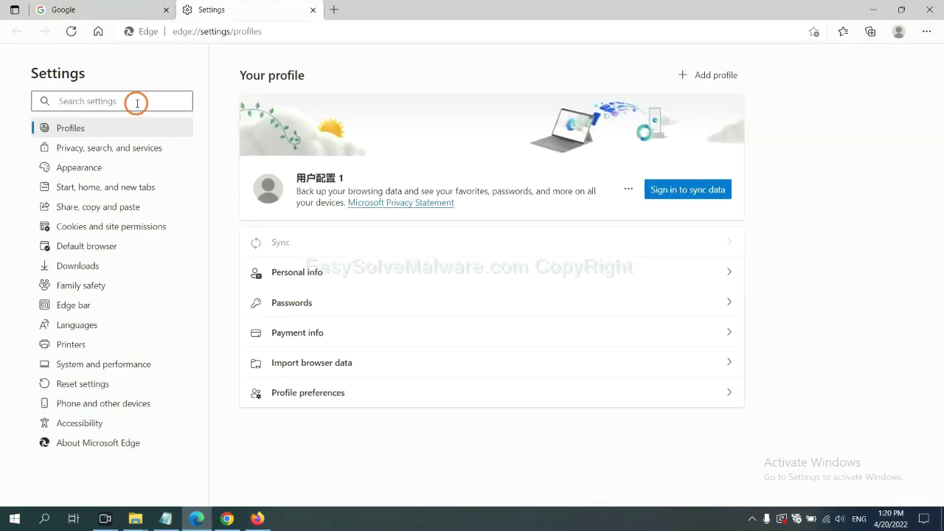
type("re")
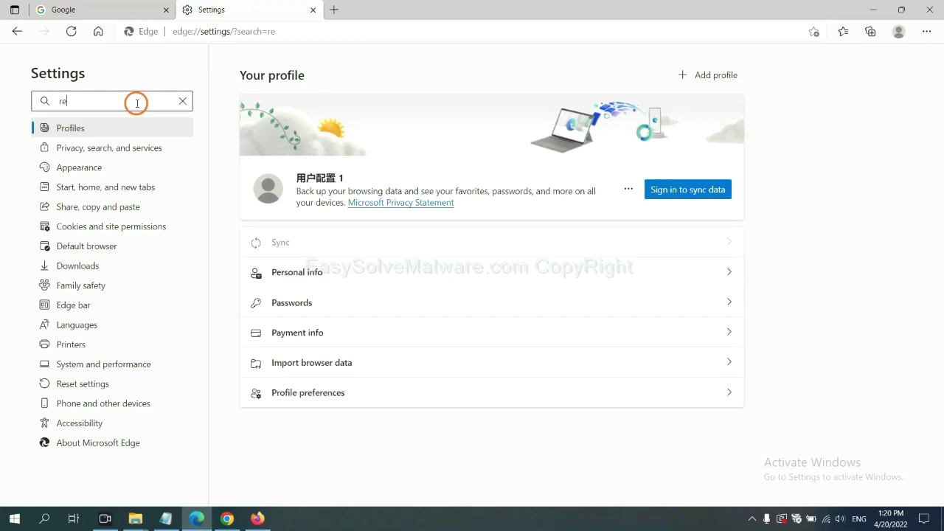
type("set")
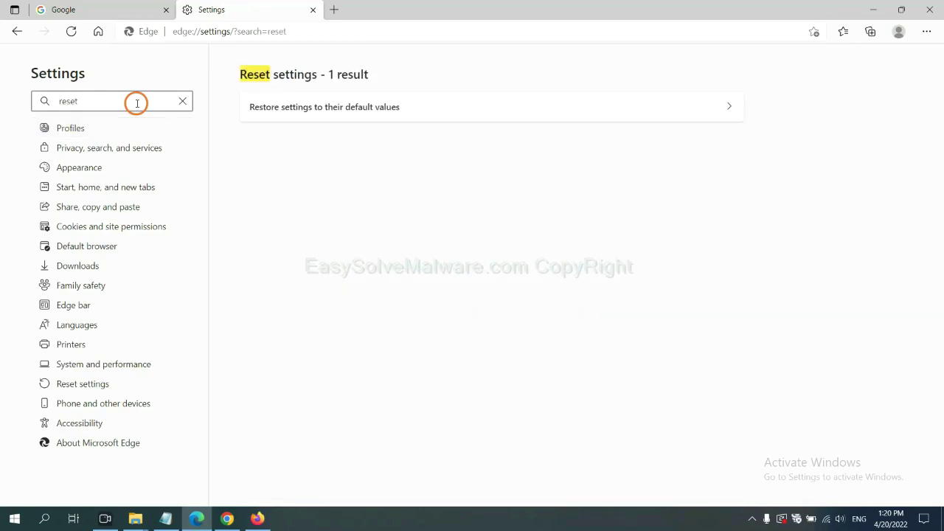
left_click(331, 106)
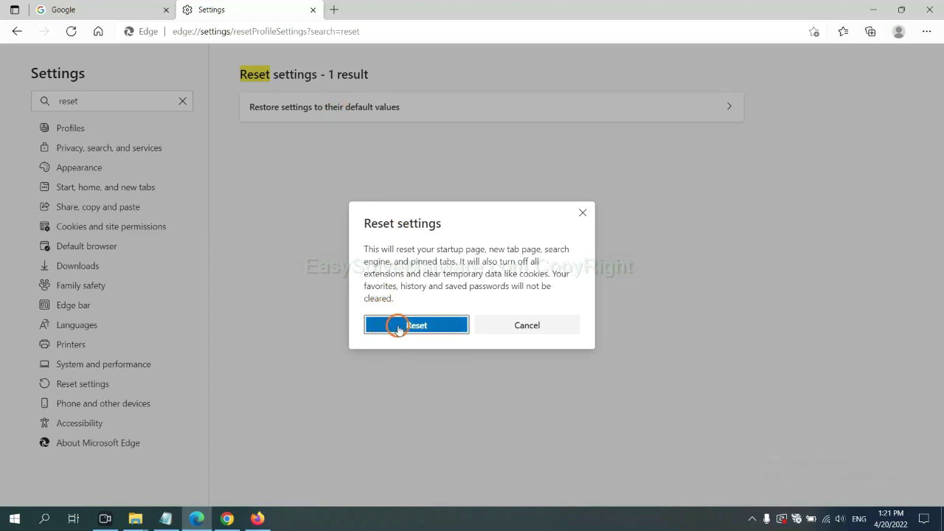